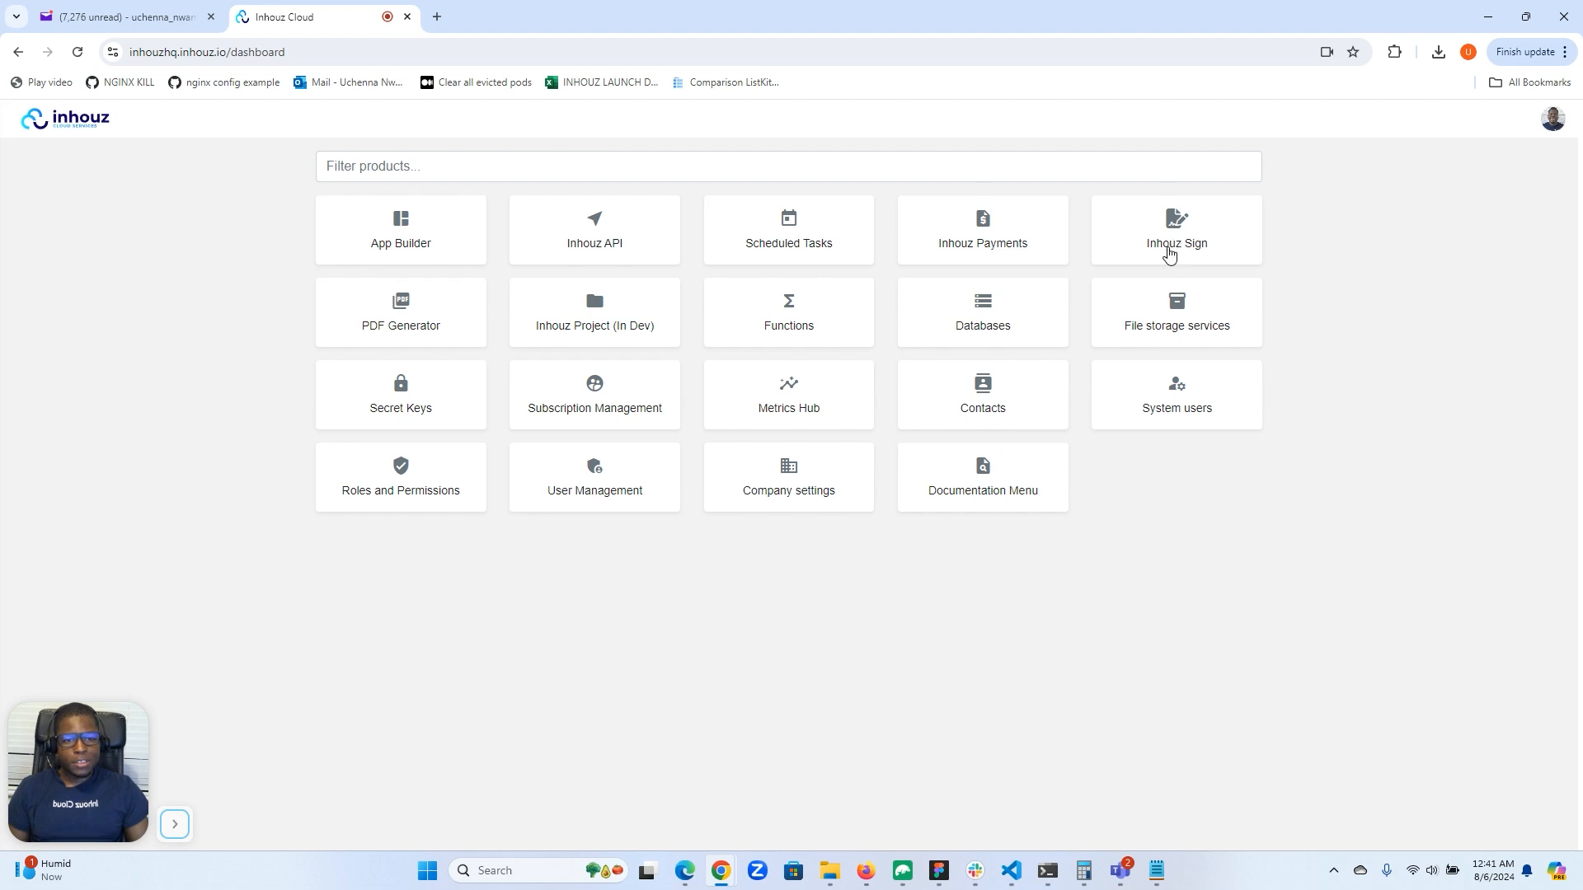
Create a new document in Inhouz Sign and name it "Test proposal yy44".
left_click(1175, 247)
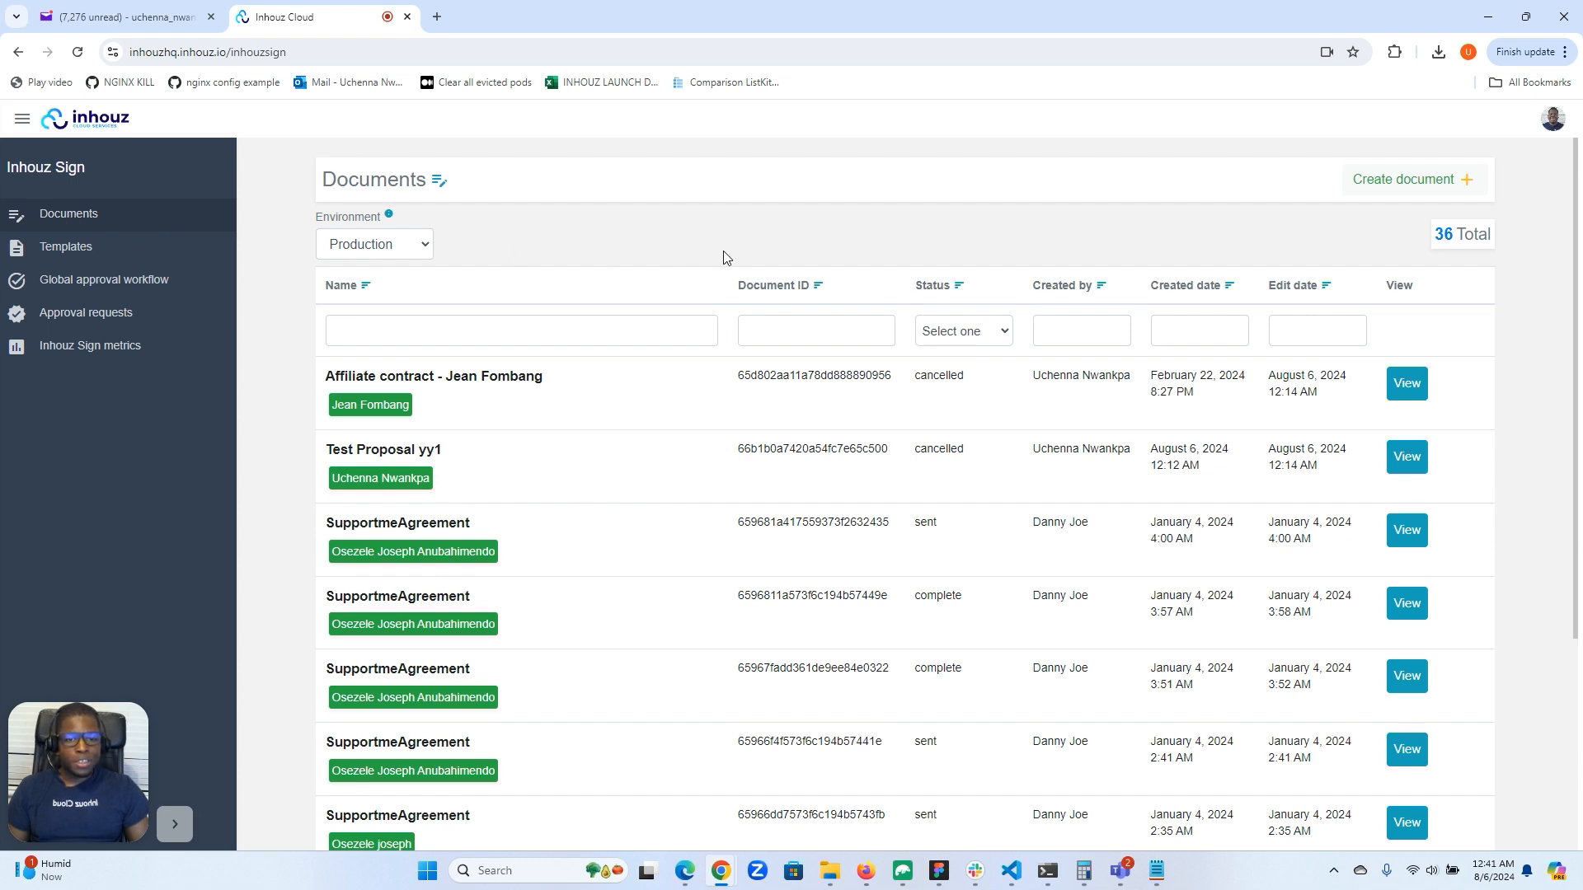
left_click(1397, 179)
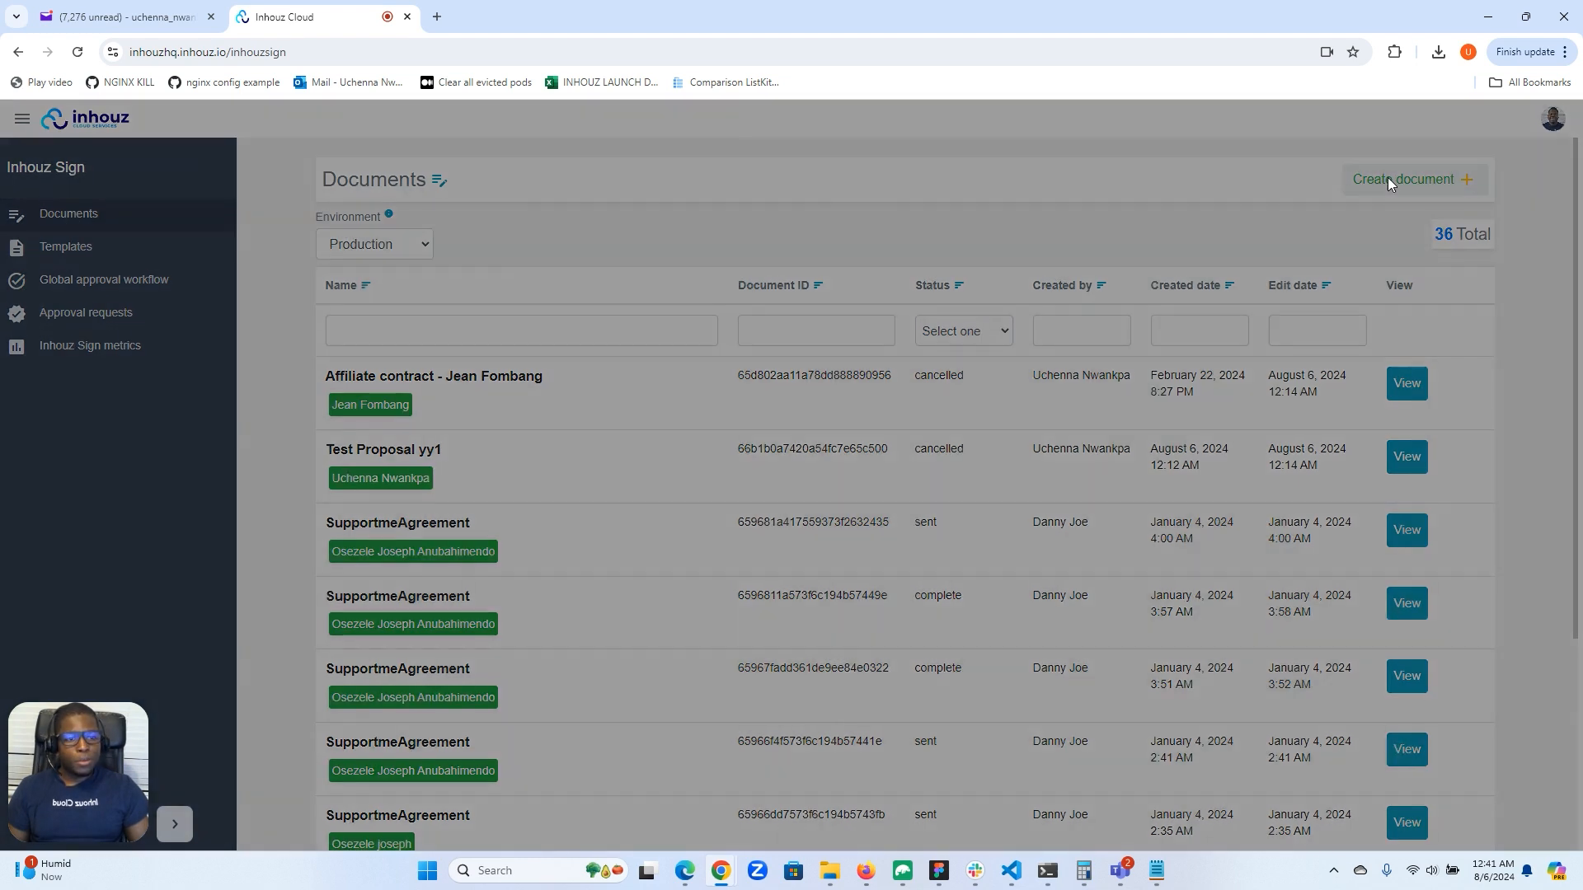
left_click(359, 305)
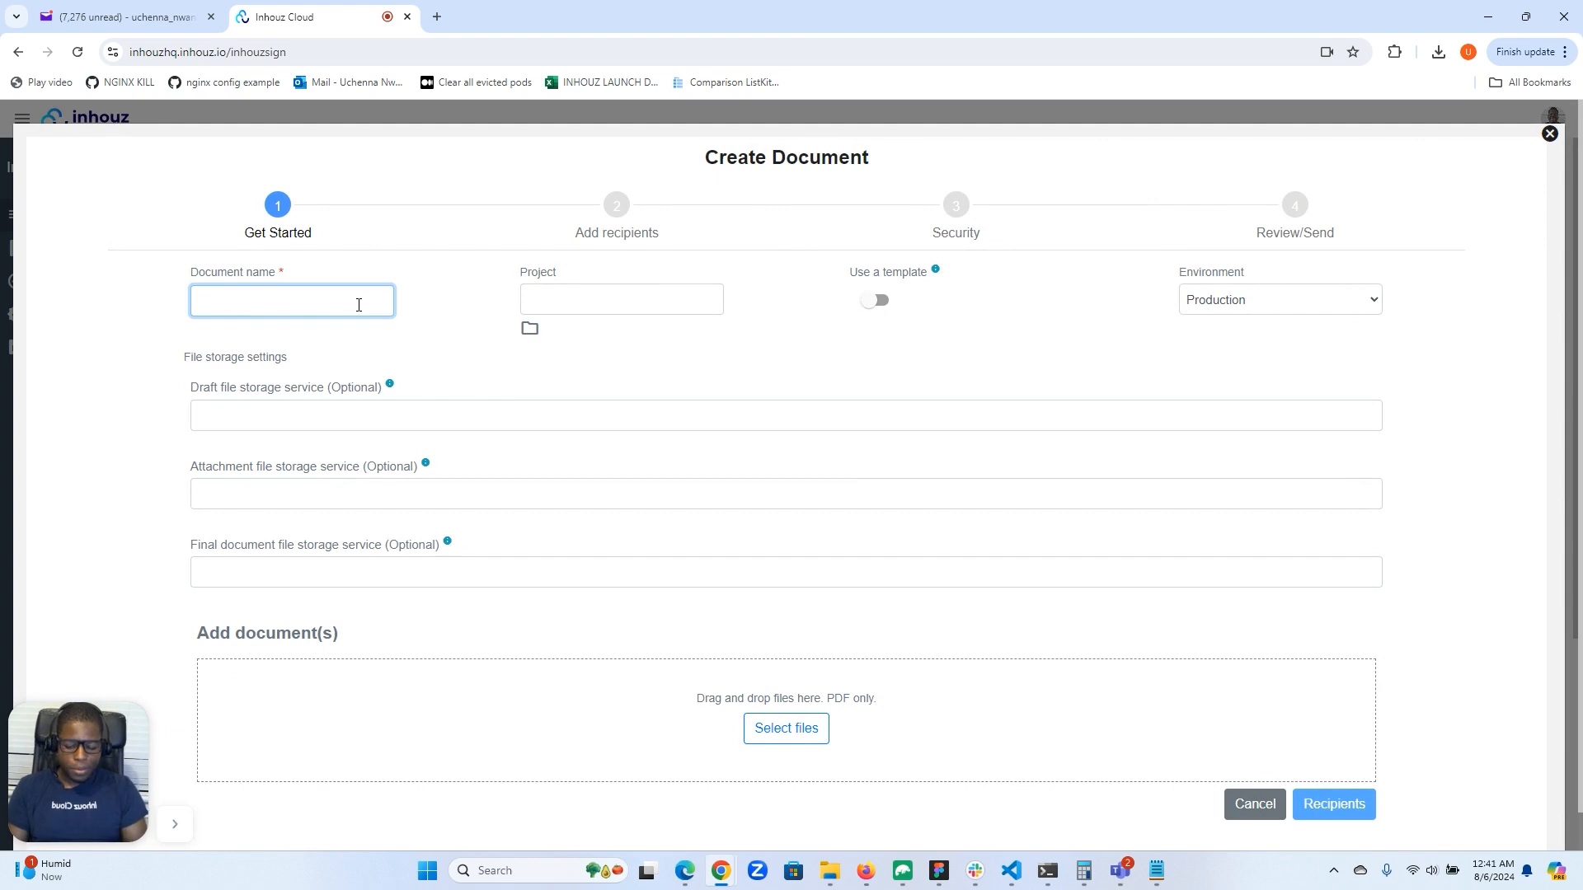
type("Test proposal ")
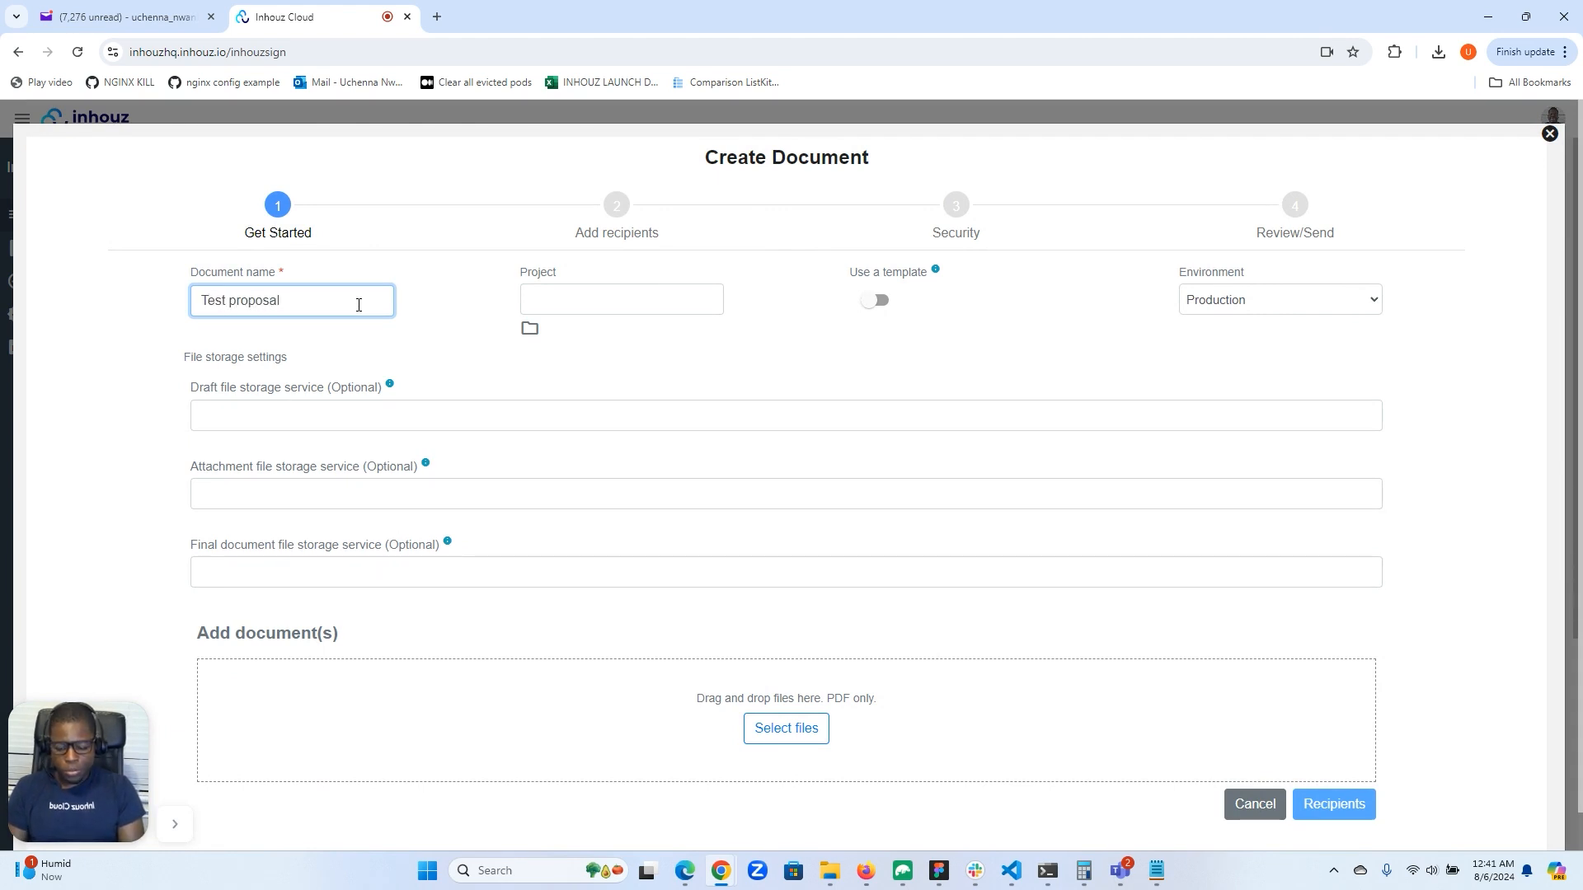
type("yy4")
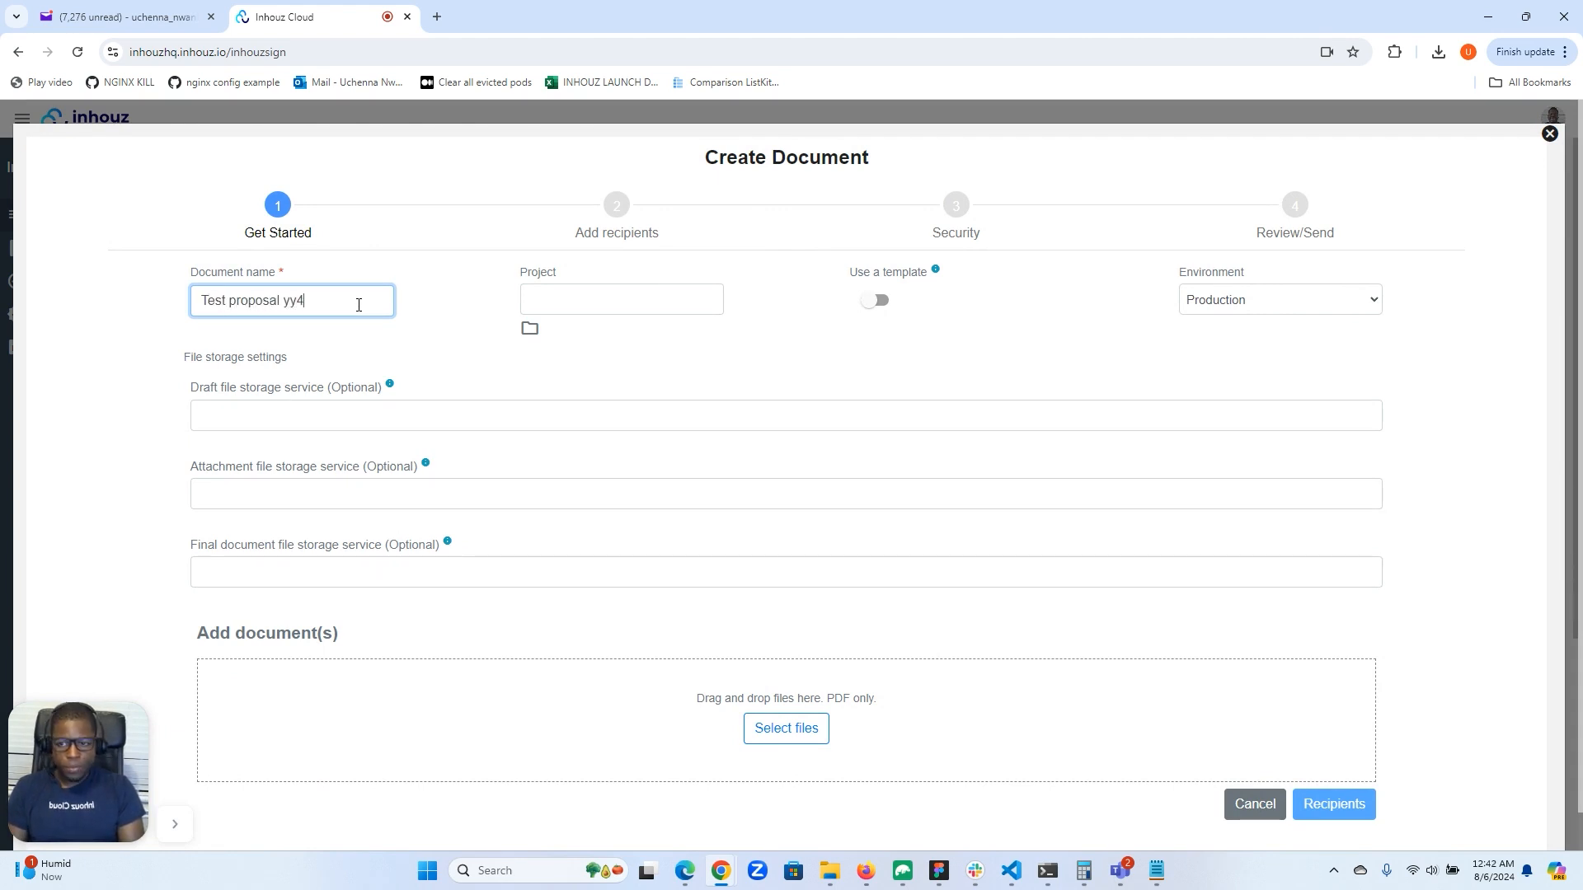
type("4")
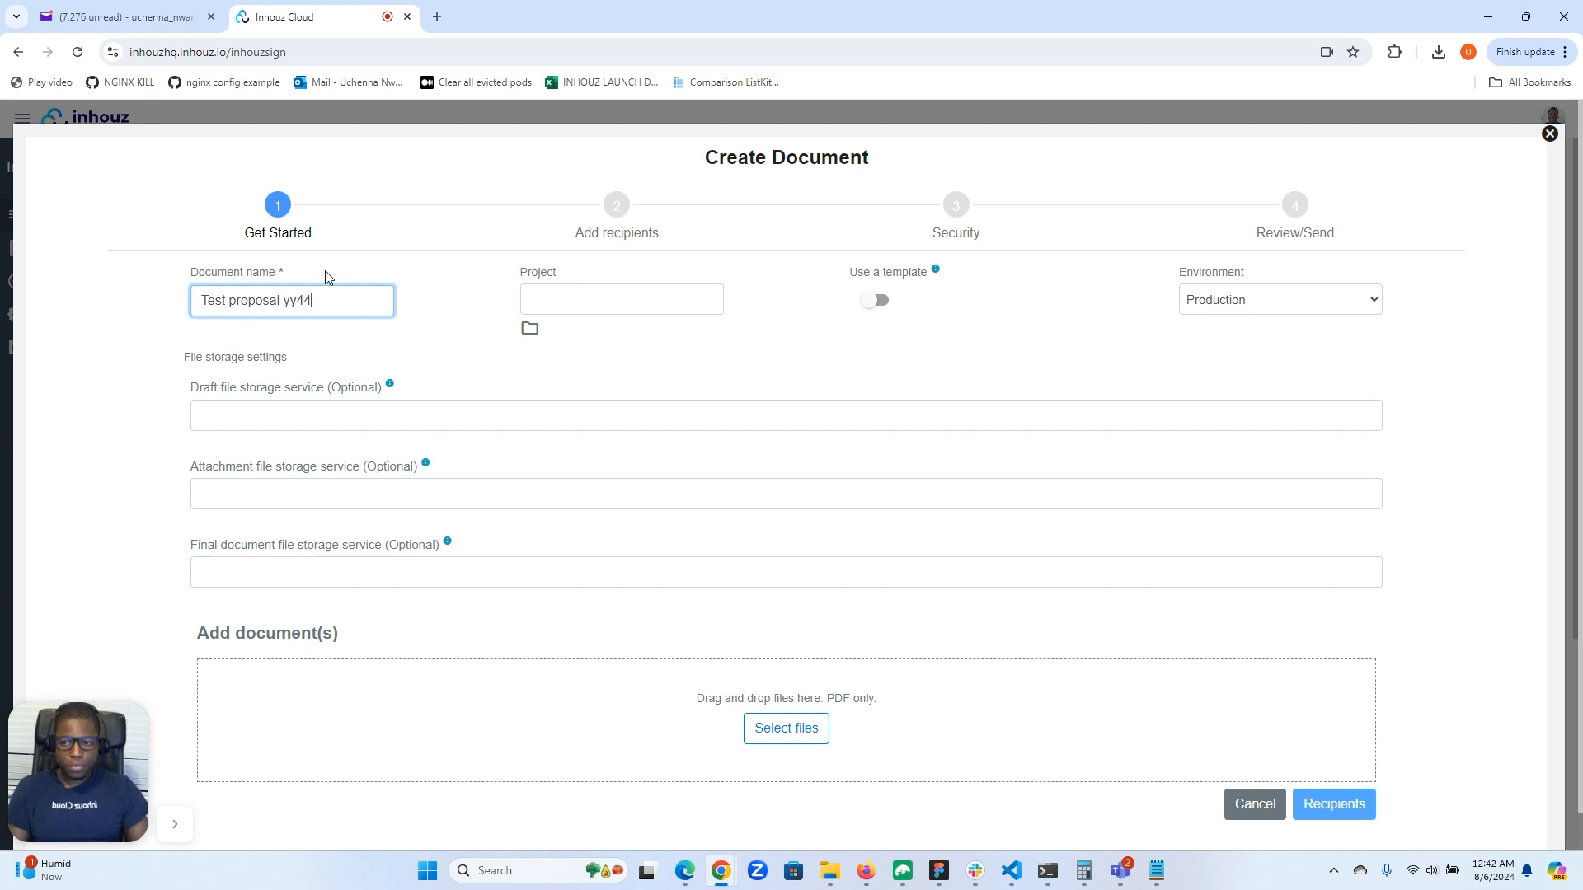
Base the document on the "Test proposal" template, set its environment to Development, and continue to the recipients.
left_click(877, 301)
left_click(946, 327)
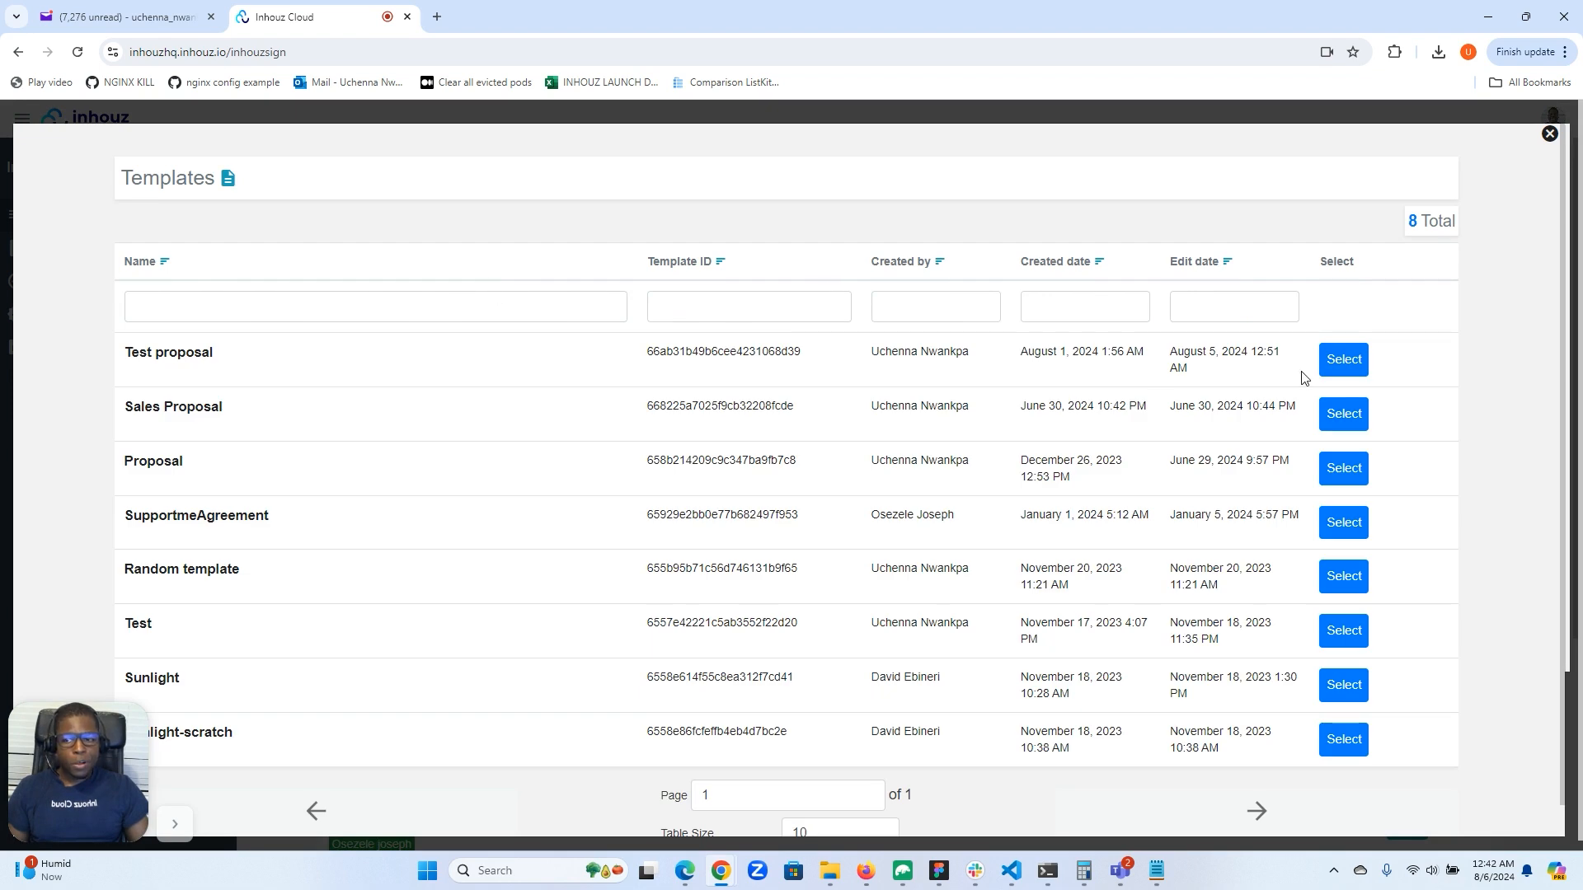
left_click(1342, 361)
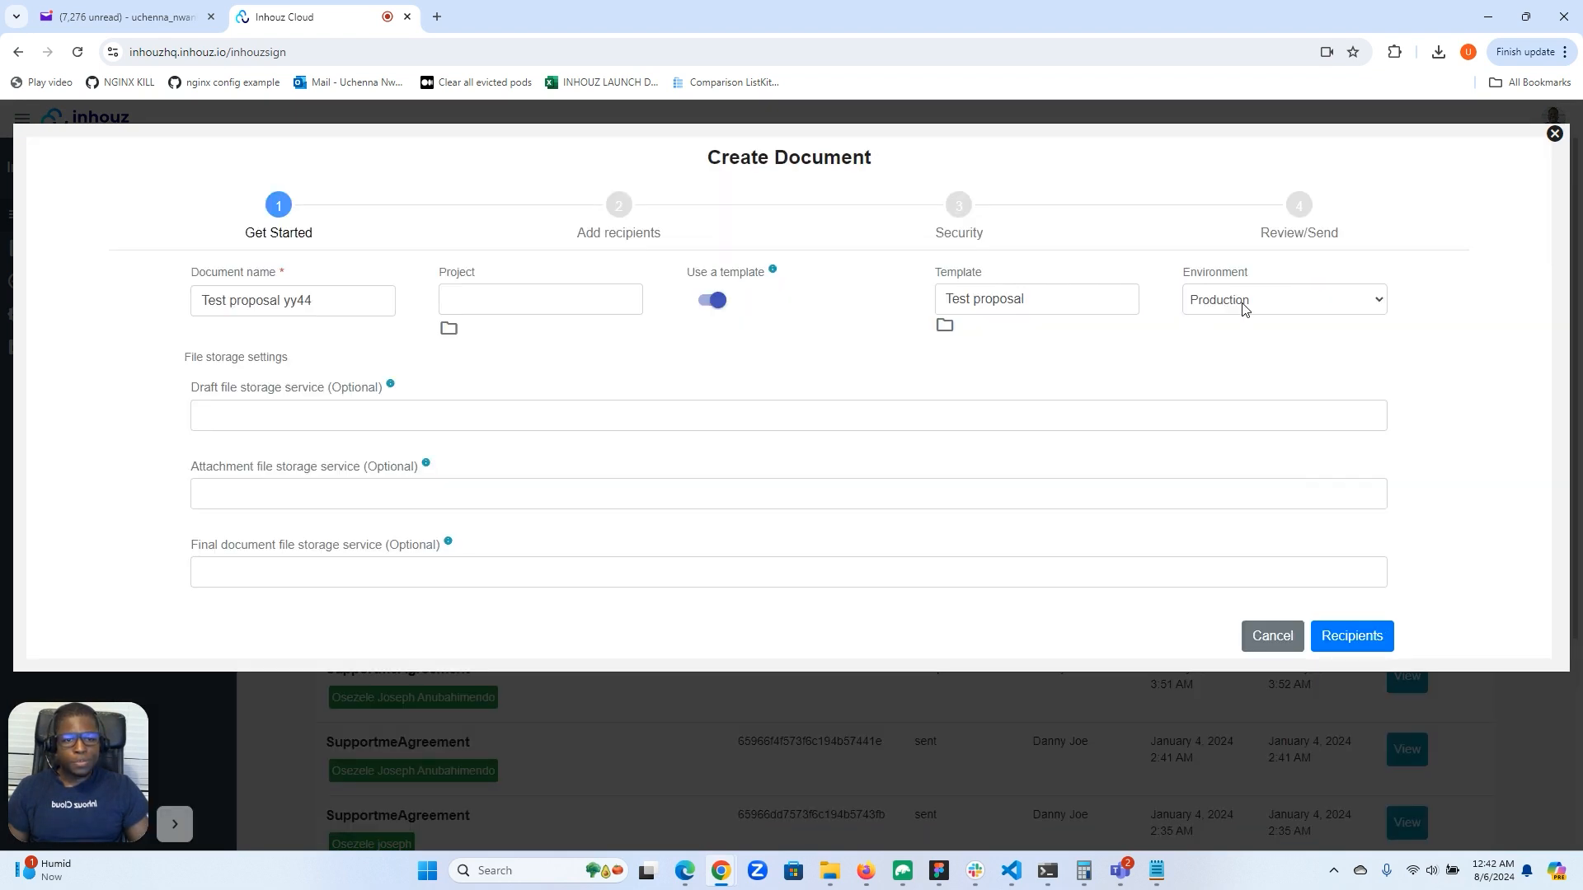
left_click(1245, 305)
left_click(1237, 324)
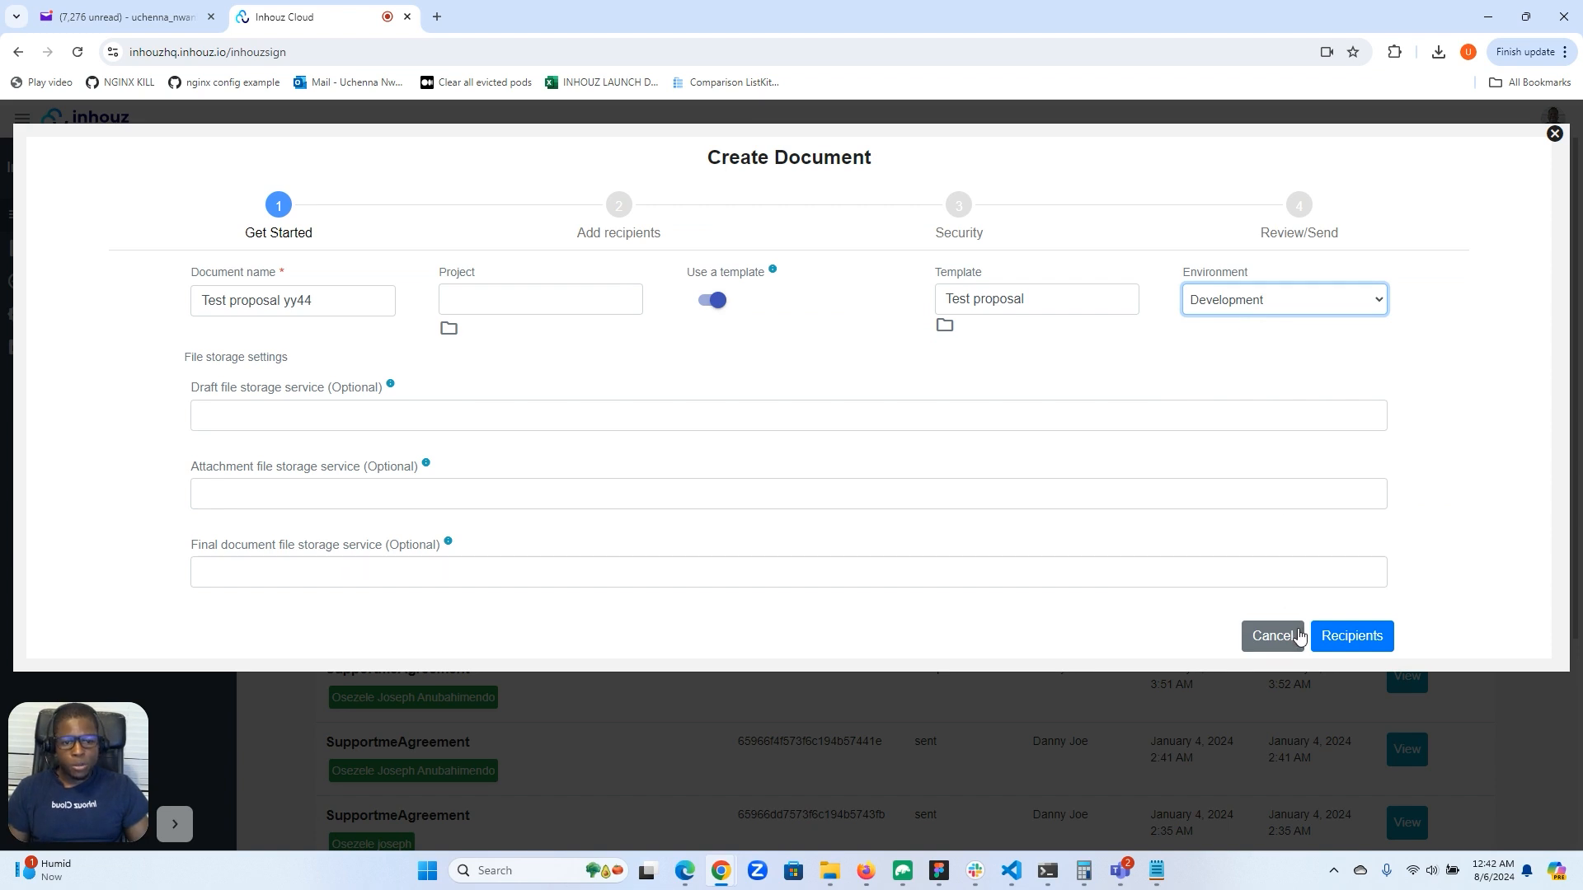
left_click(1349, 651)
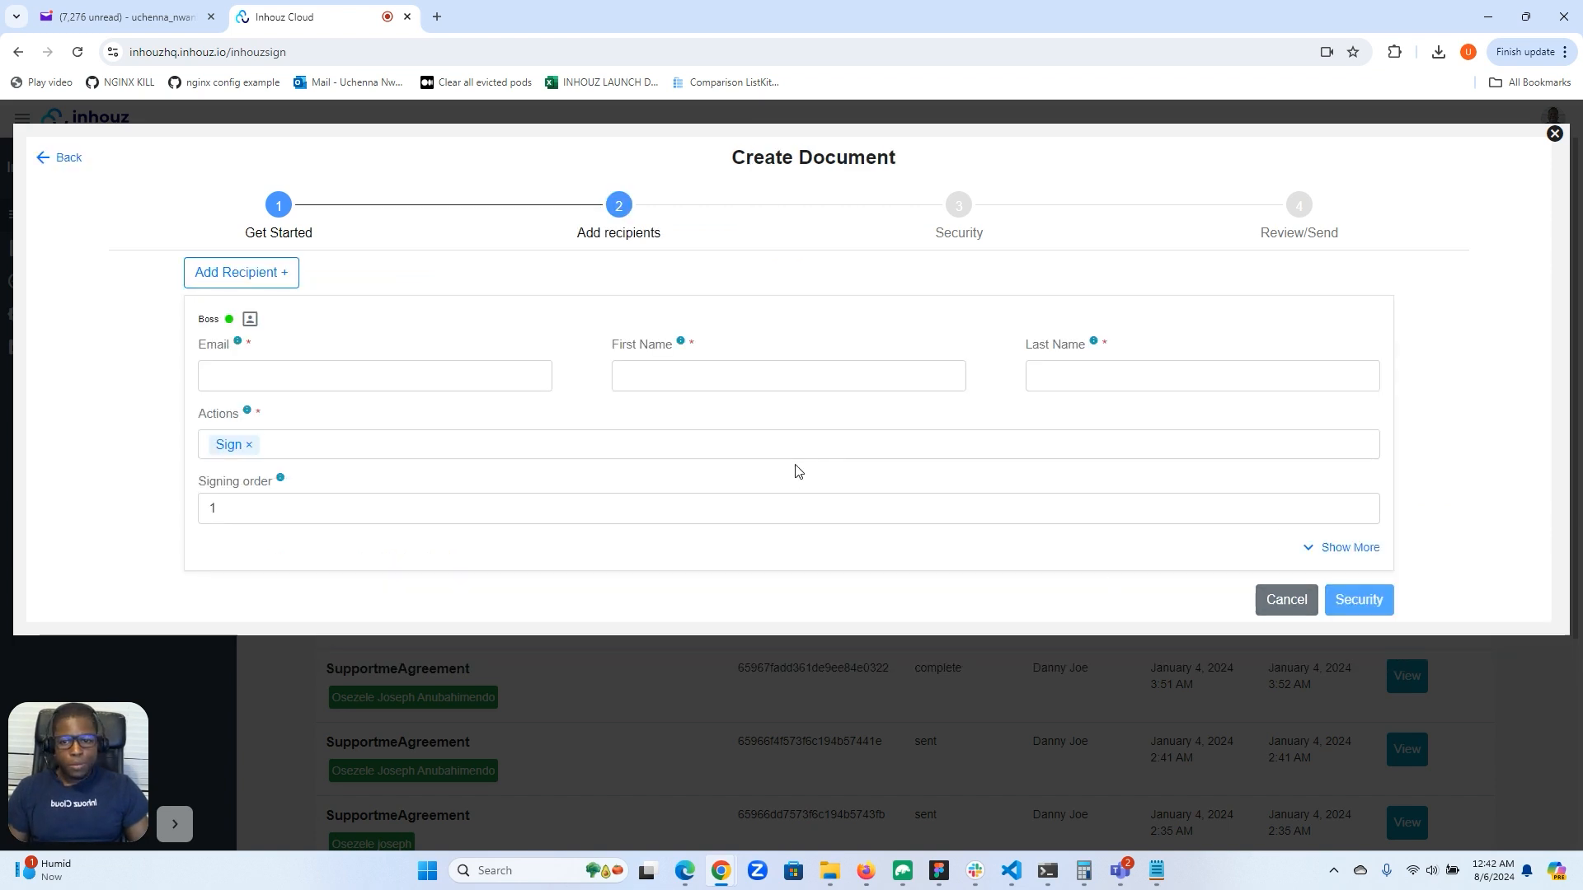
Fill in the Boss recipient's email, first name and last name from a saved contact, and continue to the security settings.
left_click(459, 369)
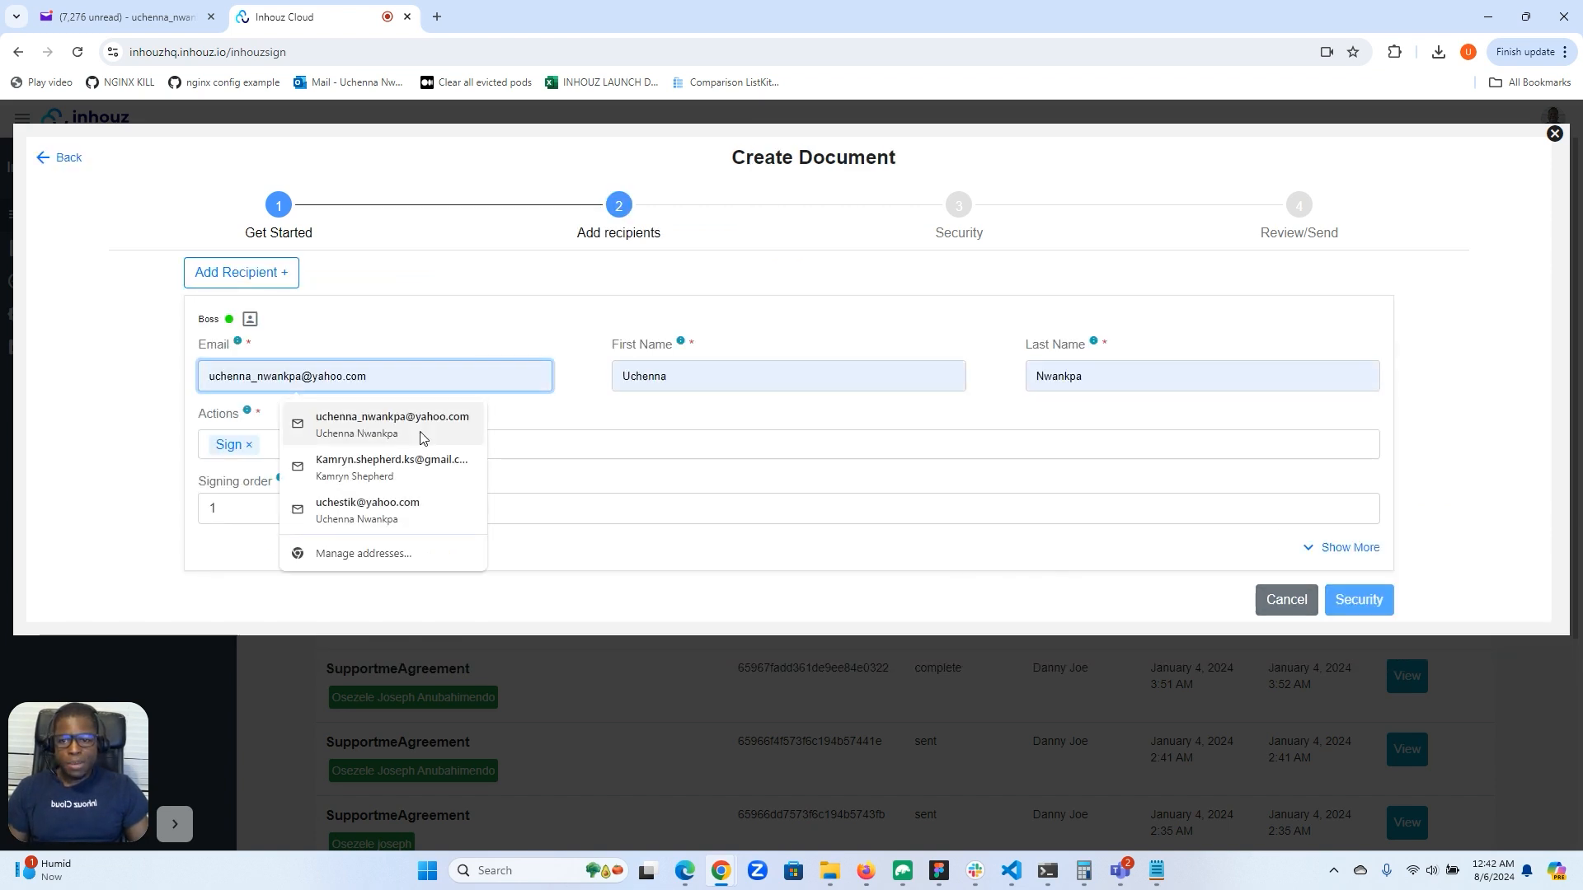
left_click(388, 416)
left_click(1378, 602)
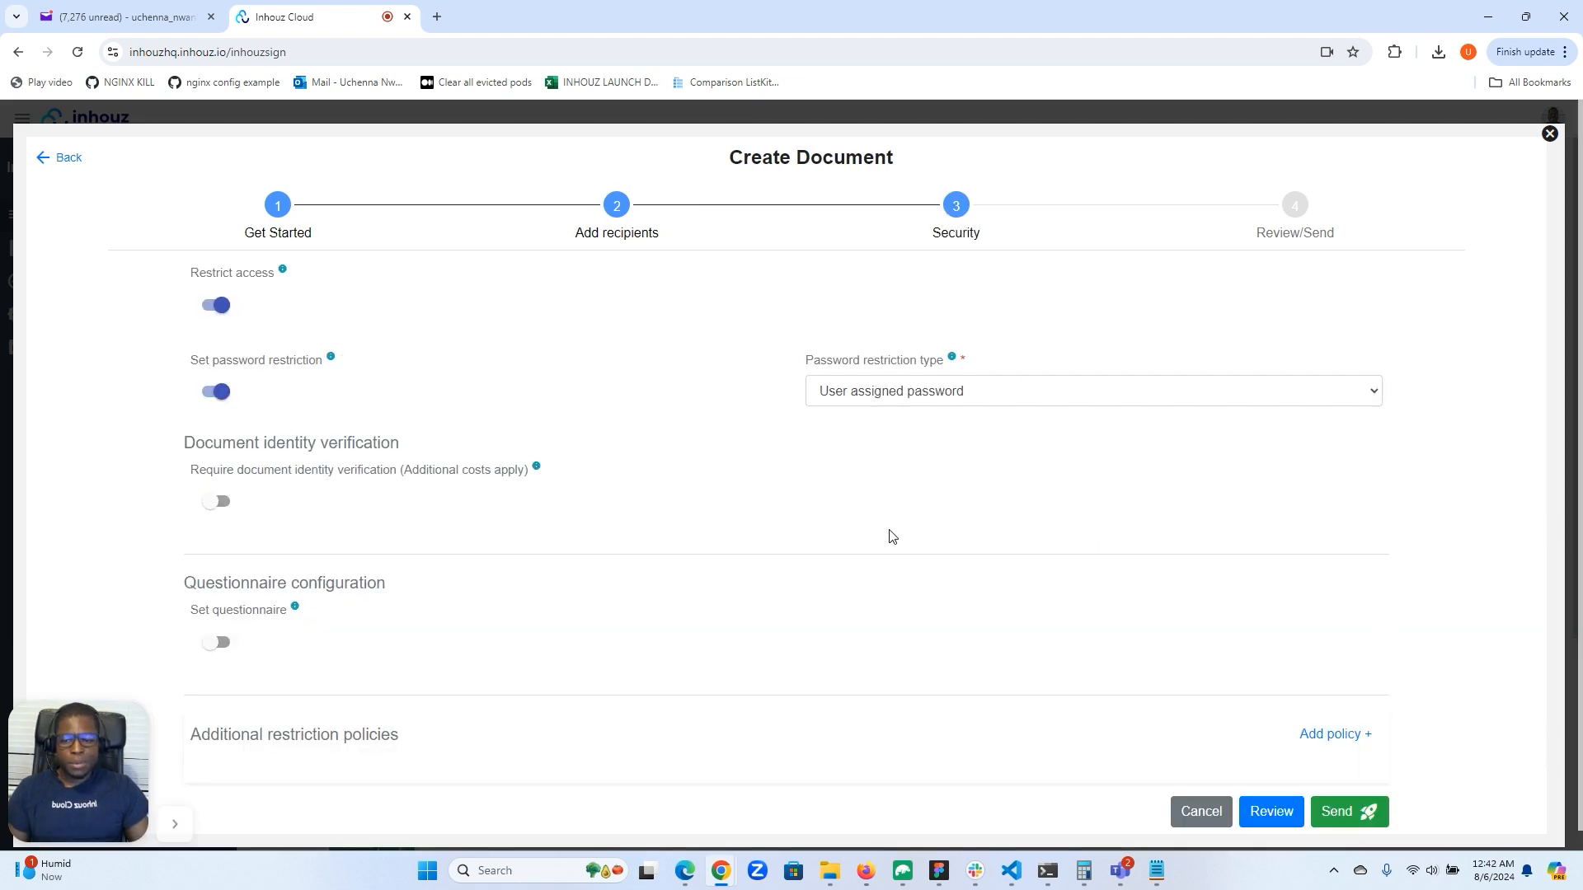
Turn off the document's password restriction and add an IP whitelist restriction policy.
scroll(886, 529, "down", 1)
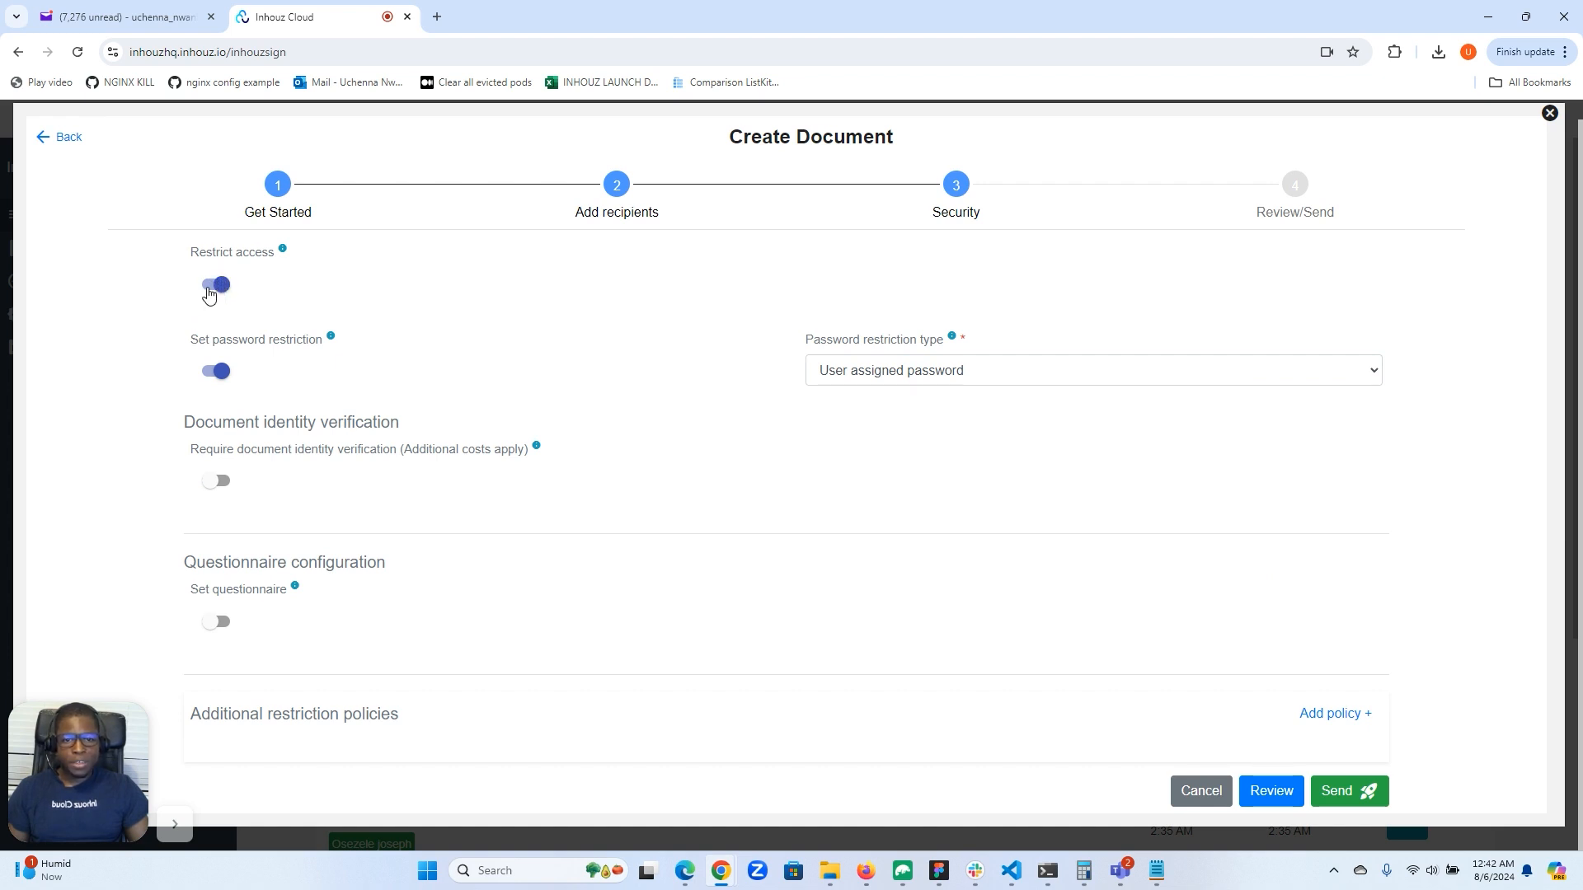
left_click(211, 373)
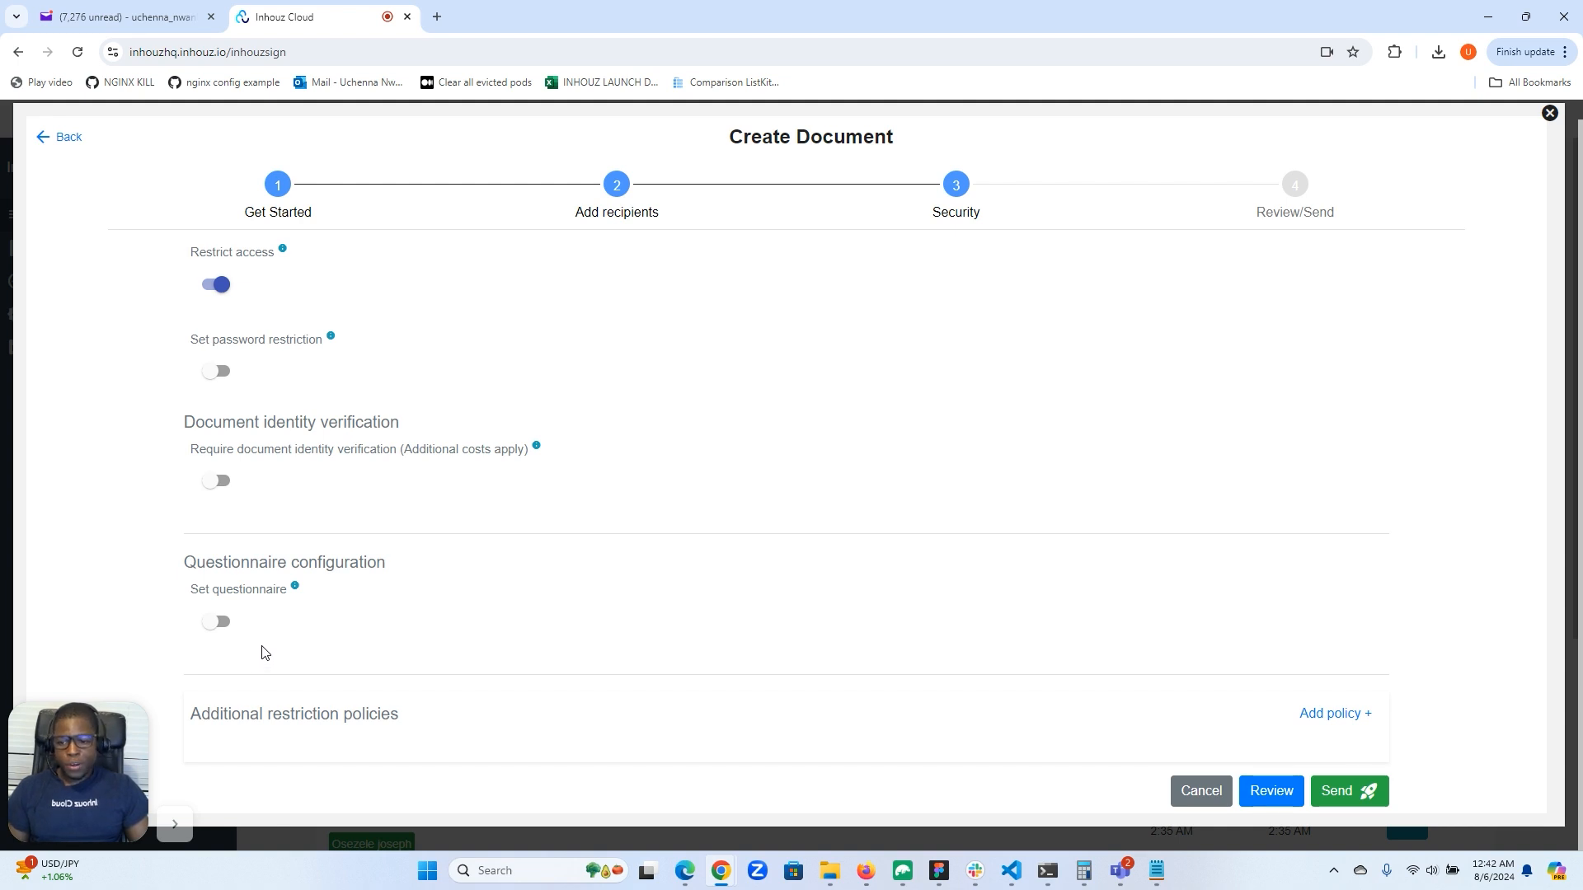
left_click(1334, 718)
scroll(1106, 671, "down", 2)
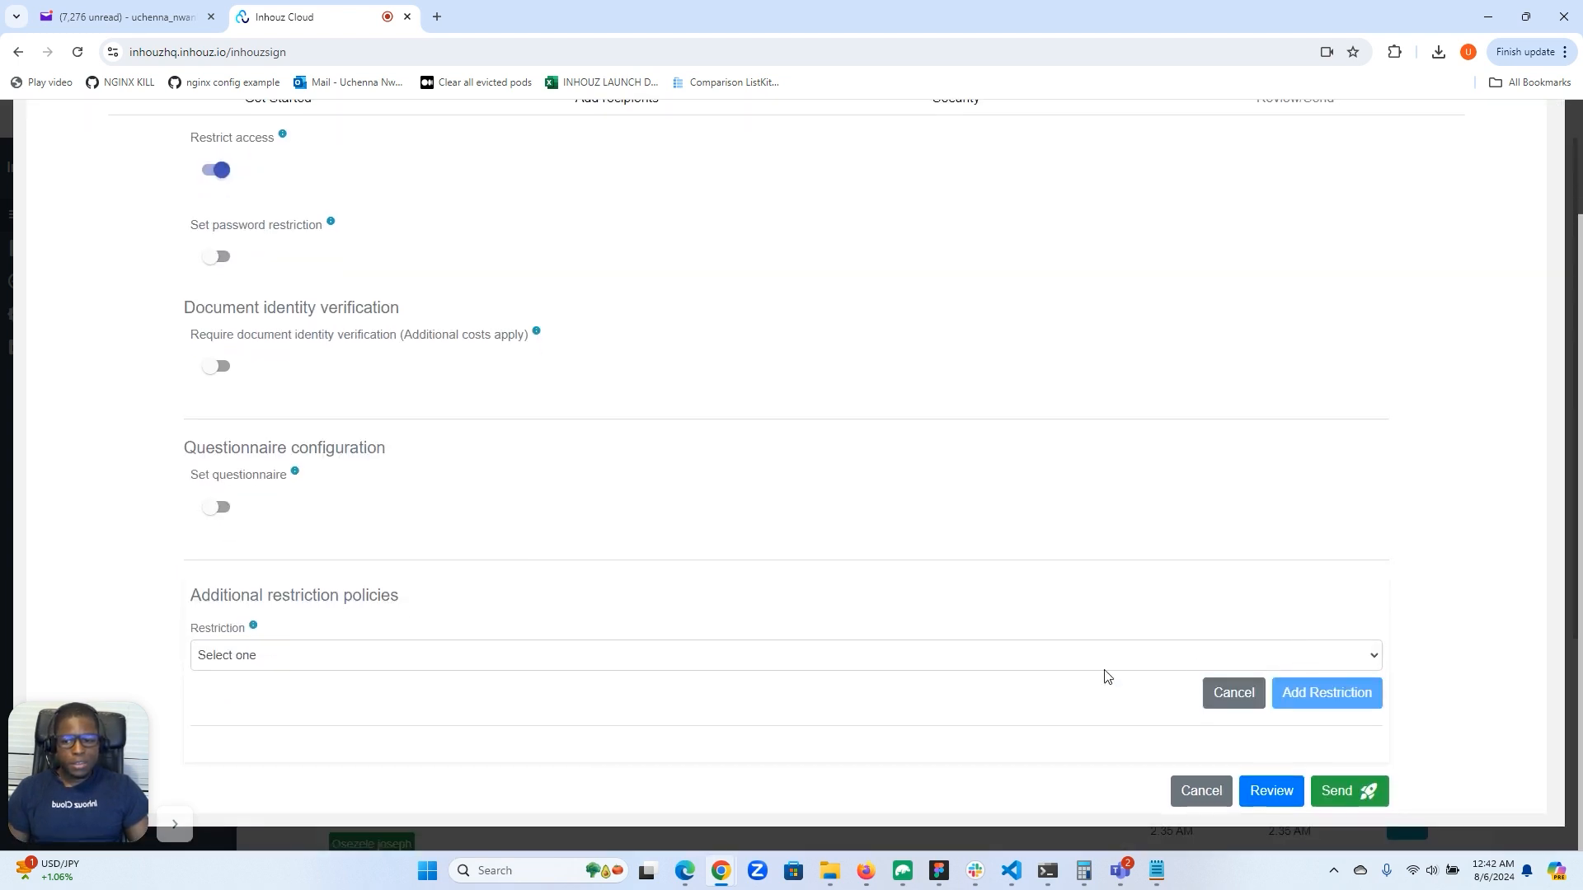
left_click(1013, 665)
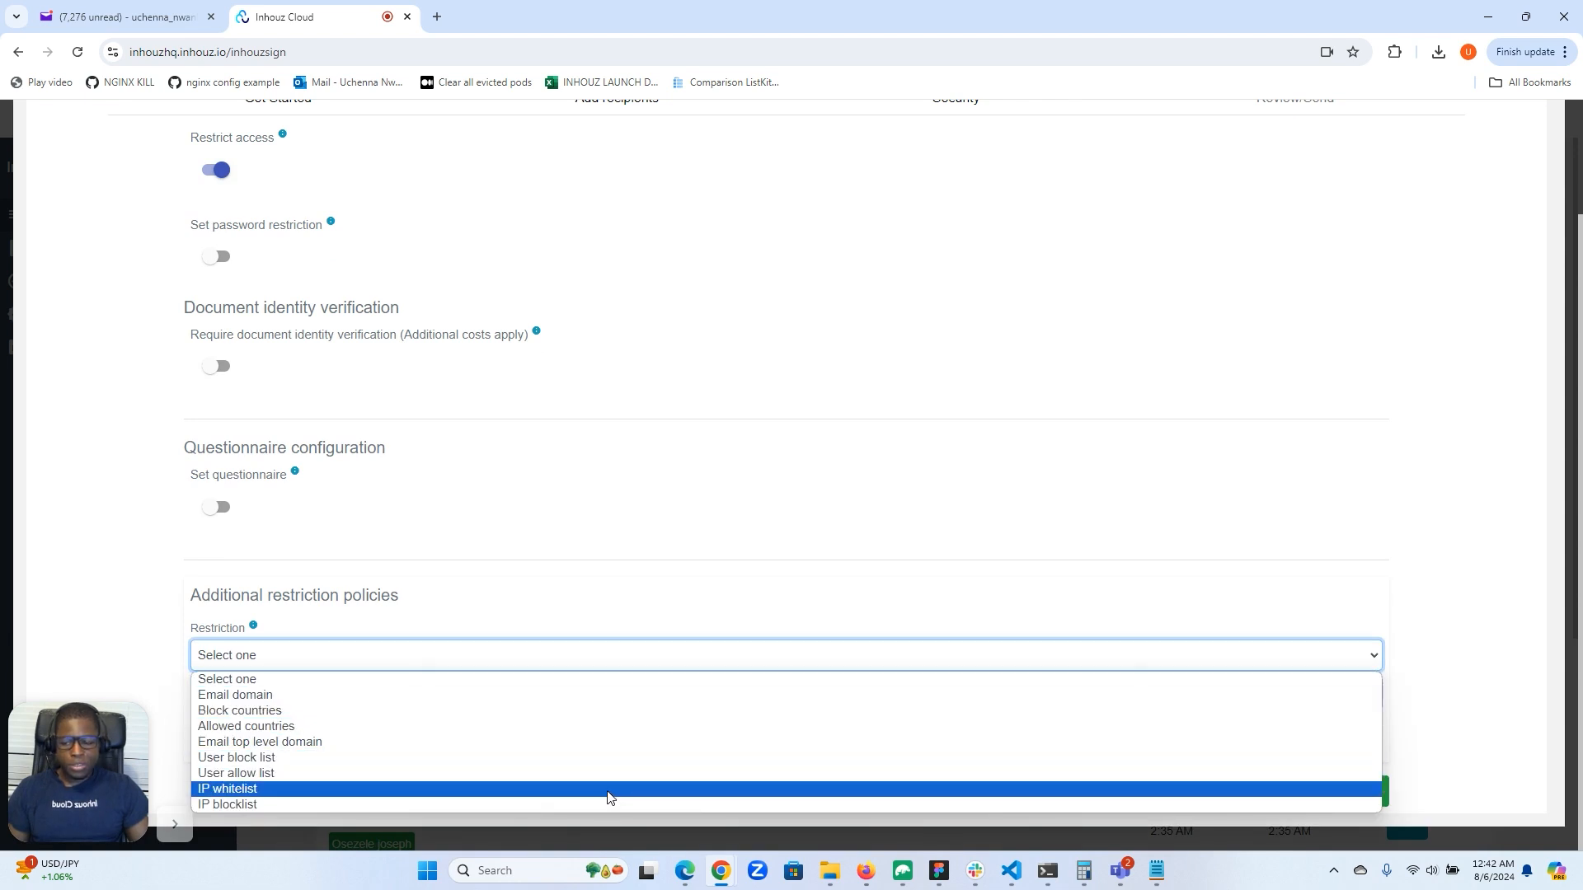
left_click(608, 789)
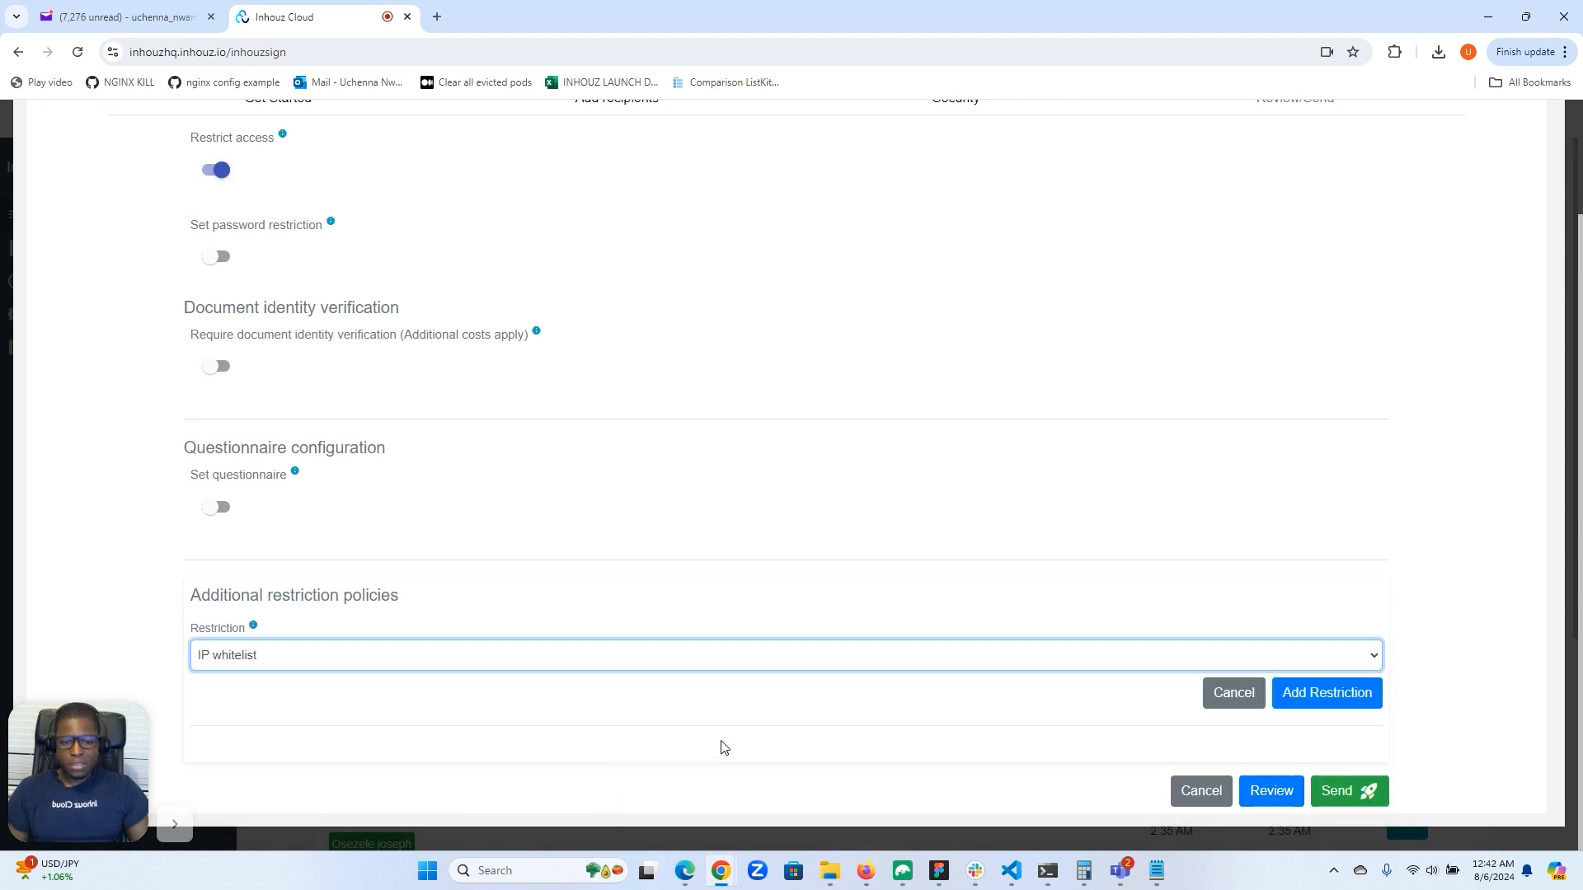
left_click(1323, 695)
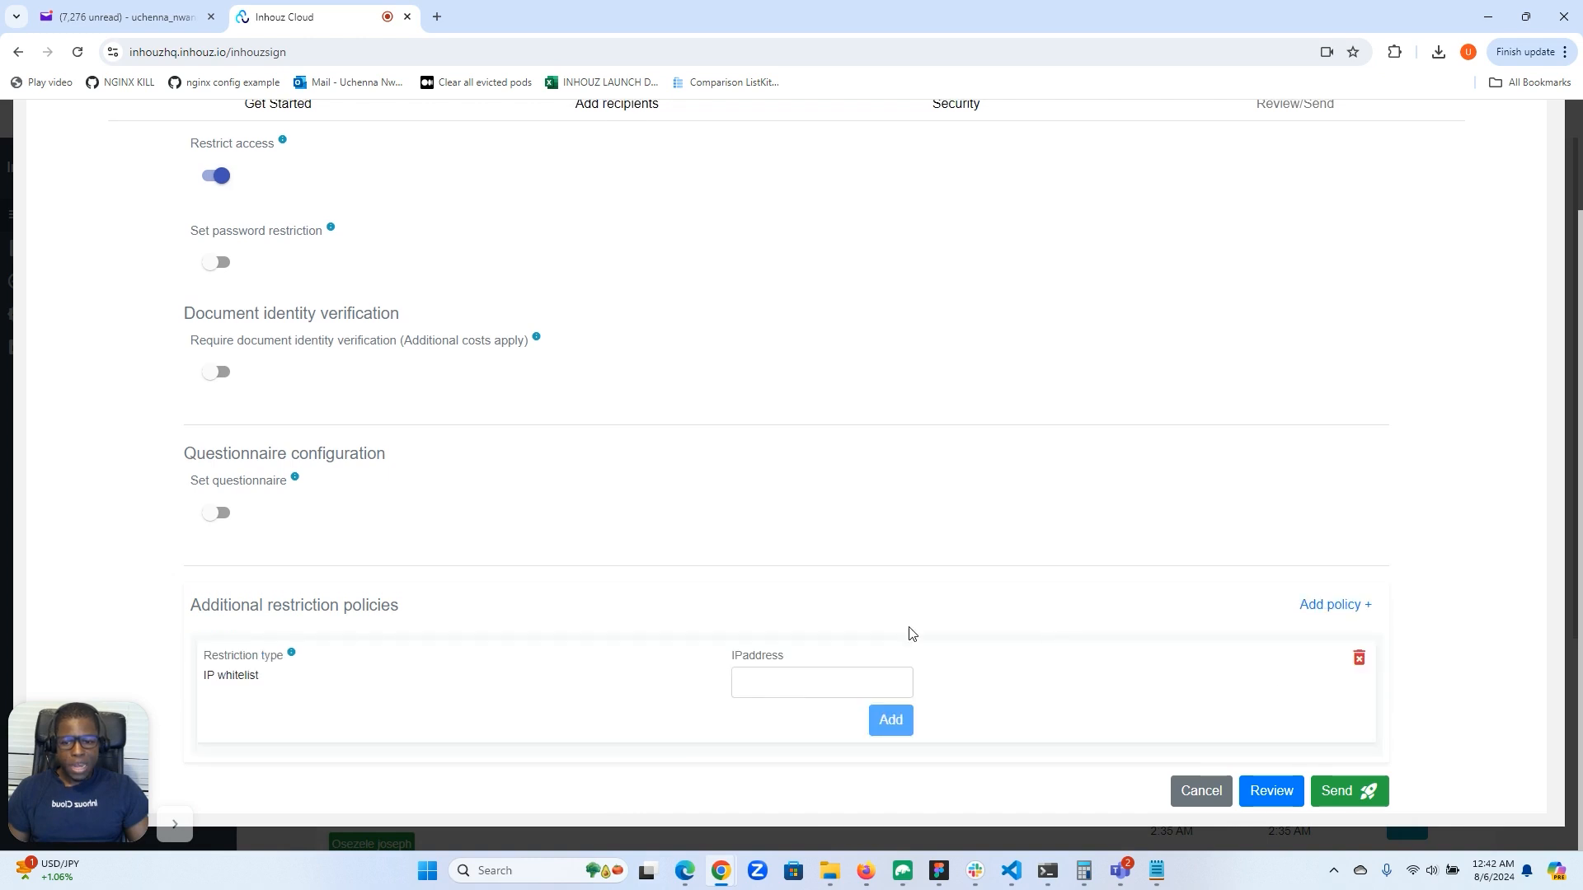
Add the address 12.23.221.23 to the IP whitelist.
left_click(801, 683)
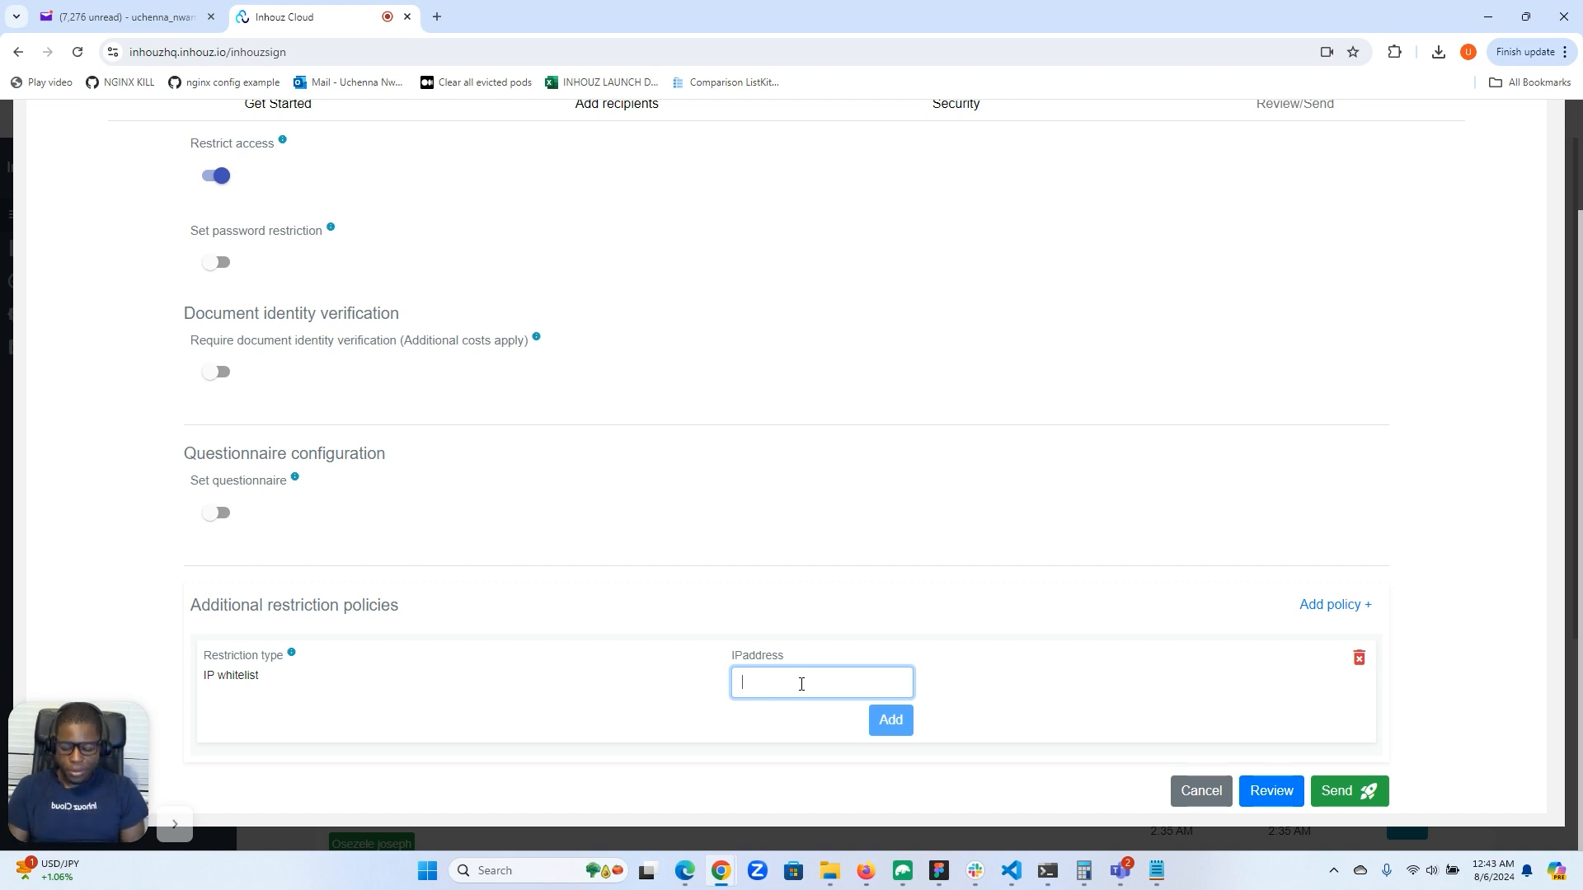
type("12.2")
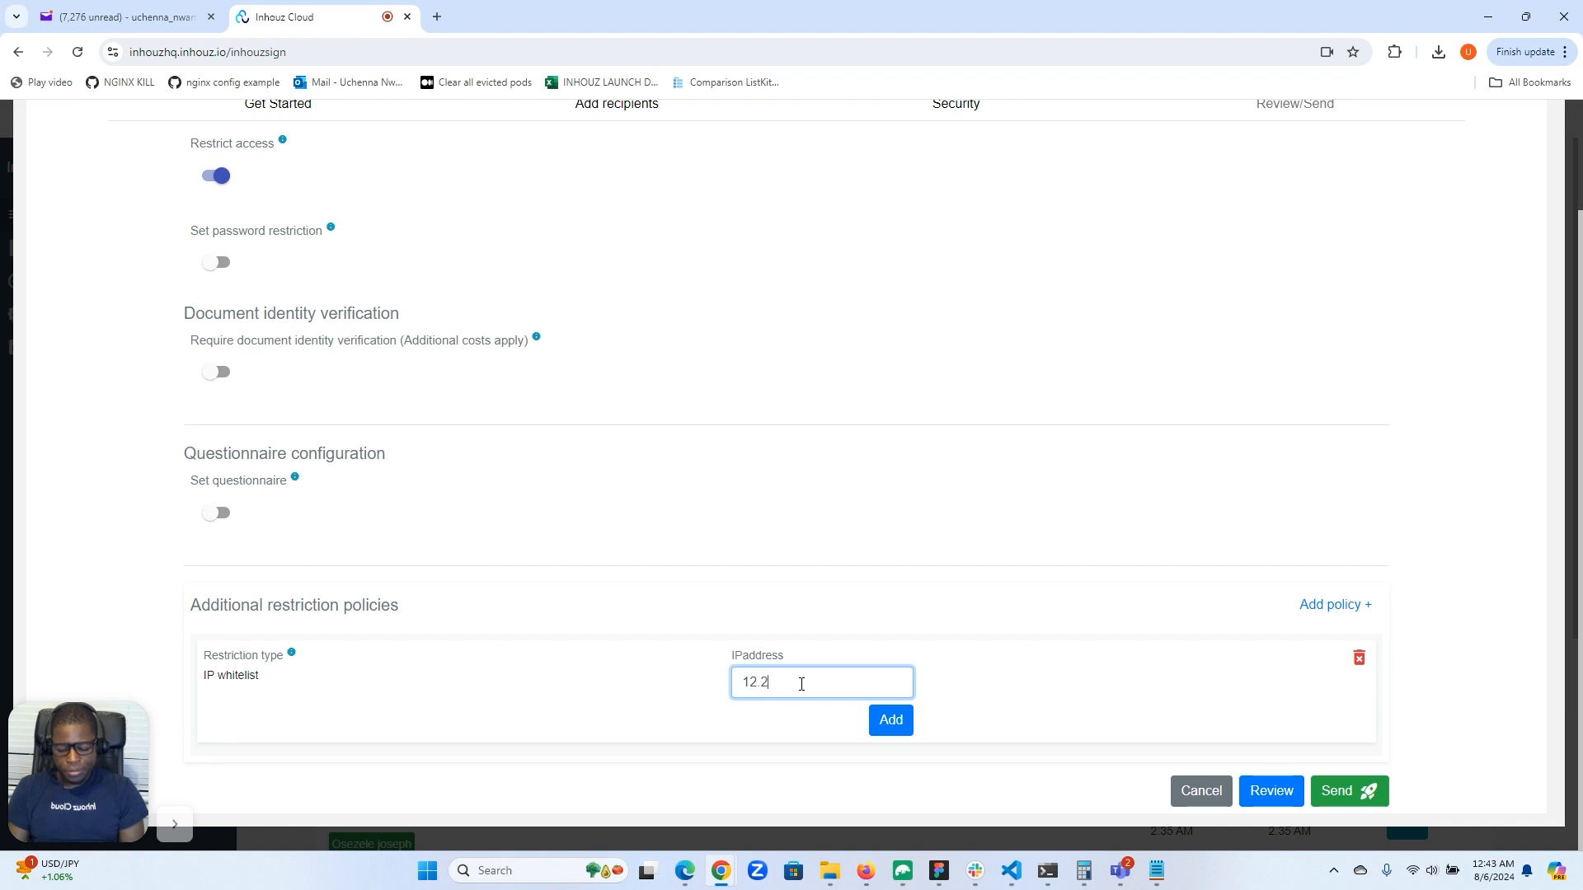
type("3.221.23")
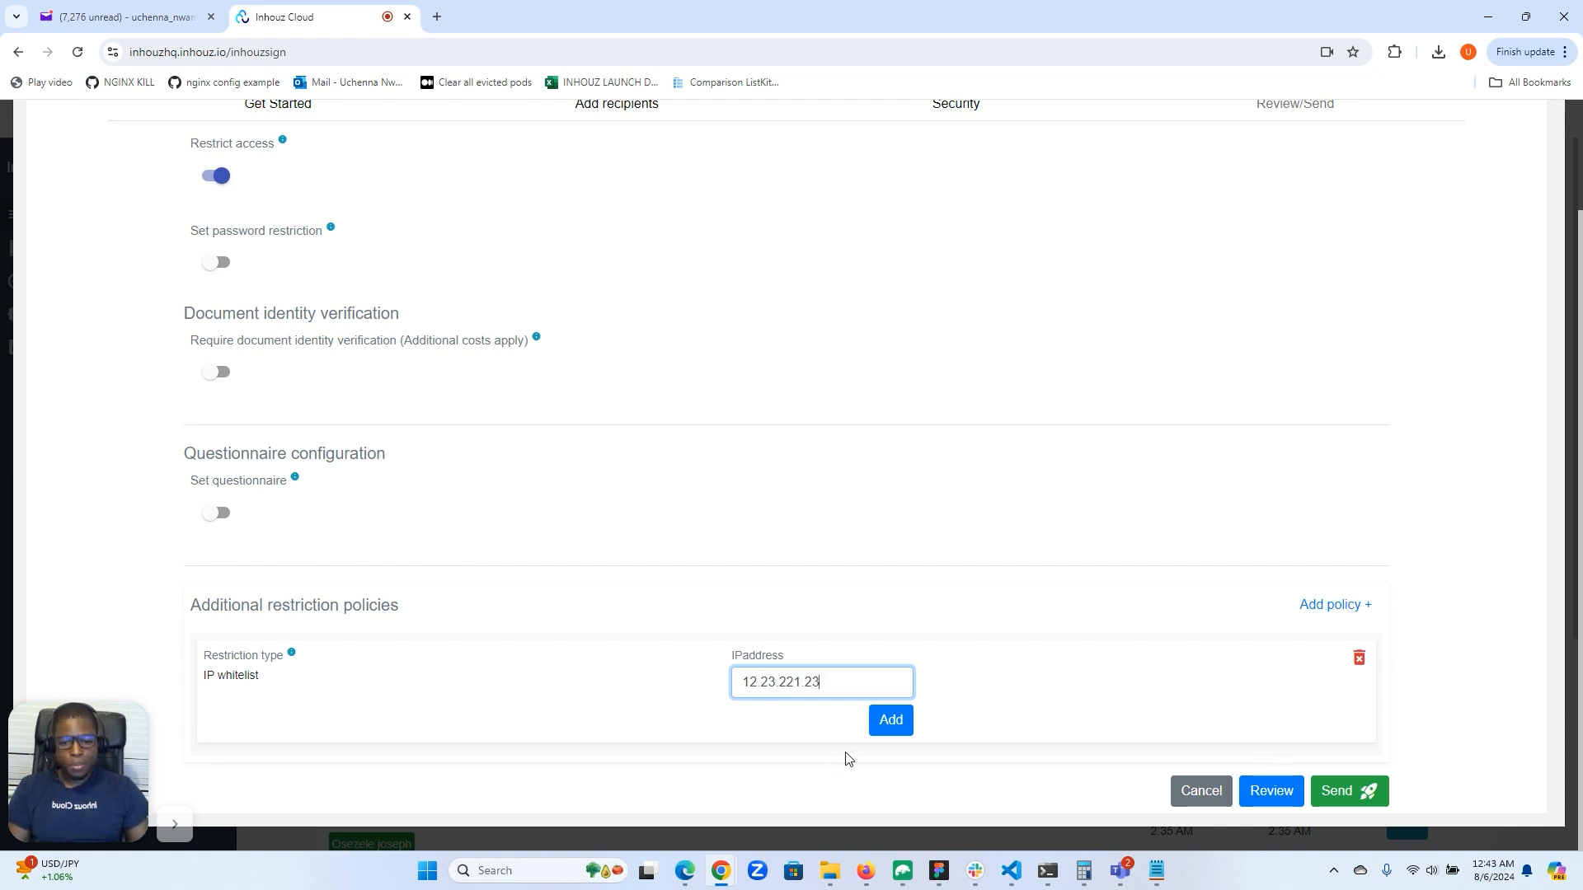
left_click(891, 723)
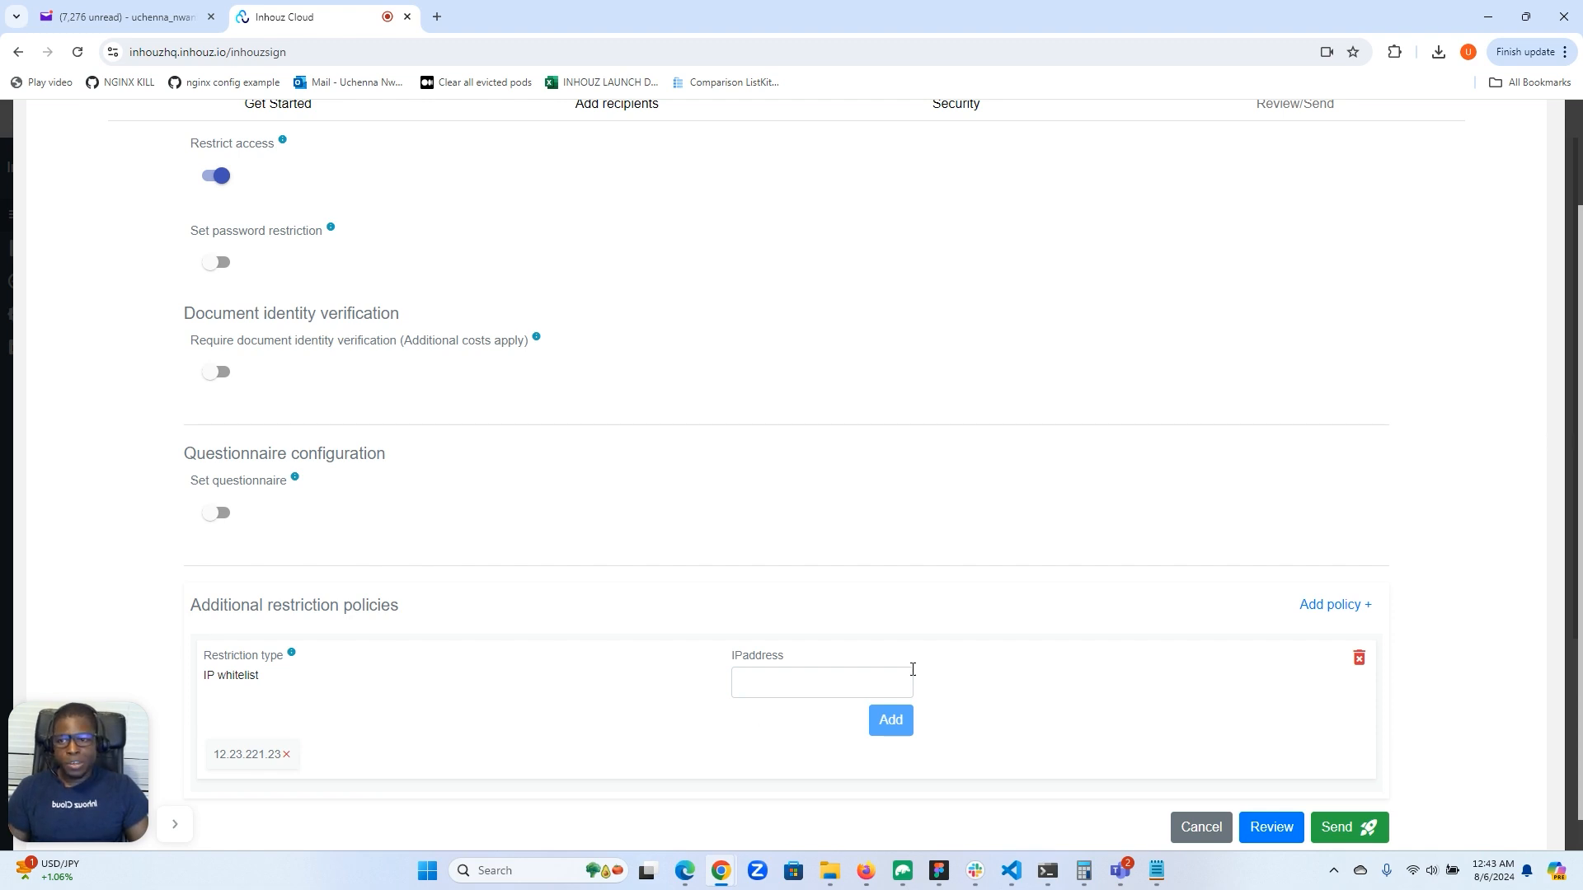
scroll(909, 671, "up", 2)
scroll(1014, 647, "down", 2)
left_click(859, 645)
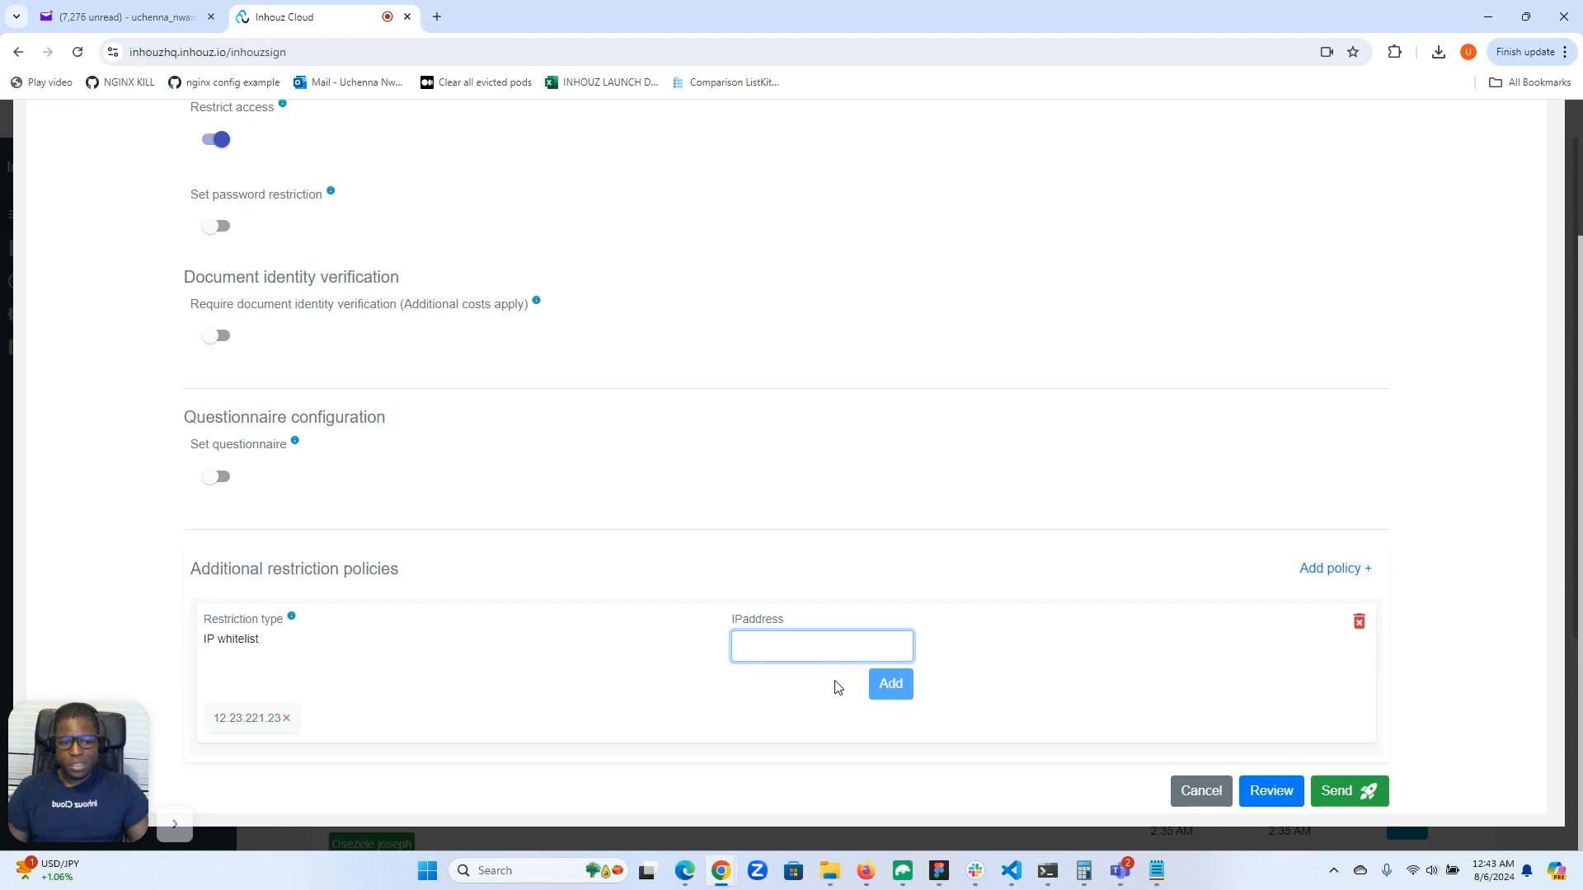
Add an IP blocklist restriction policy alongside the IP whitelist.
left_click(1336, 569)
left_click(1175, 635)
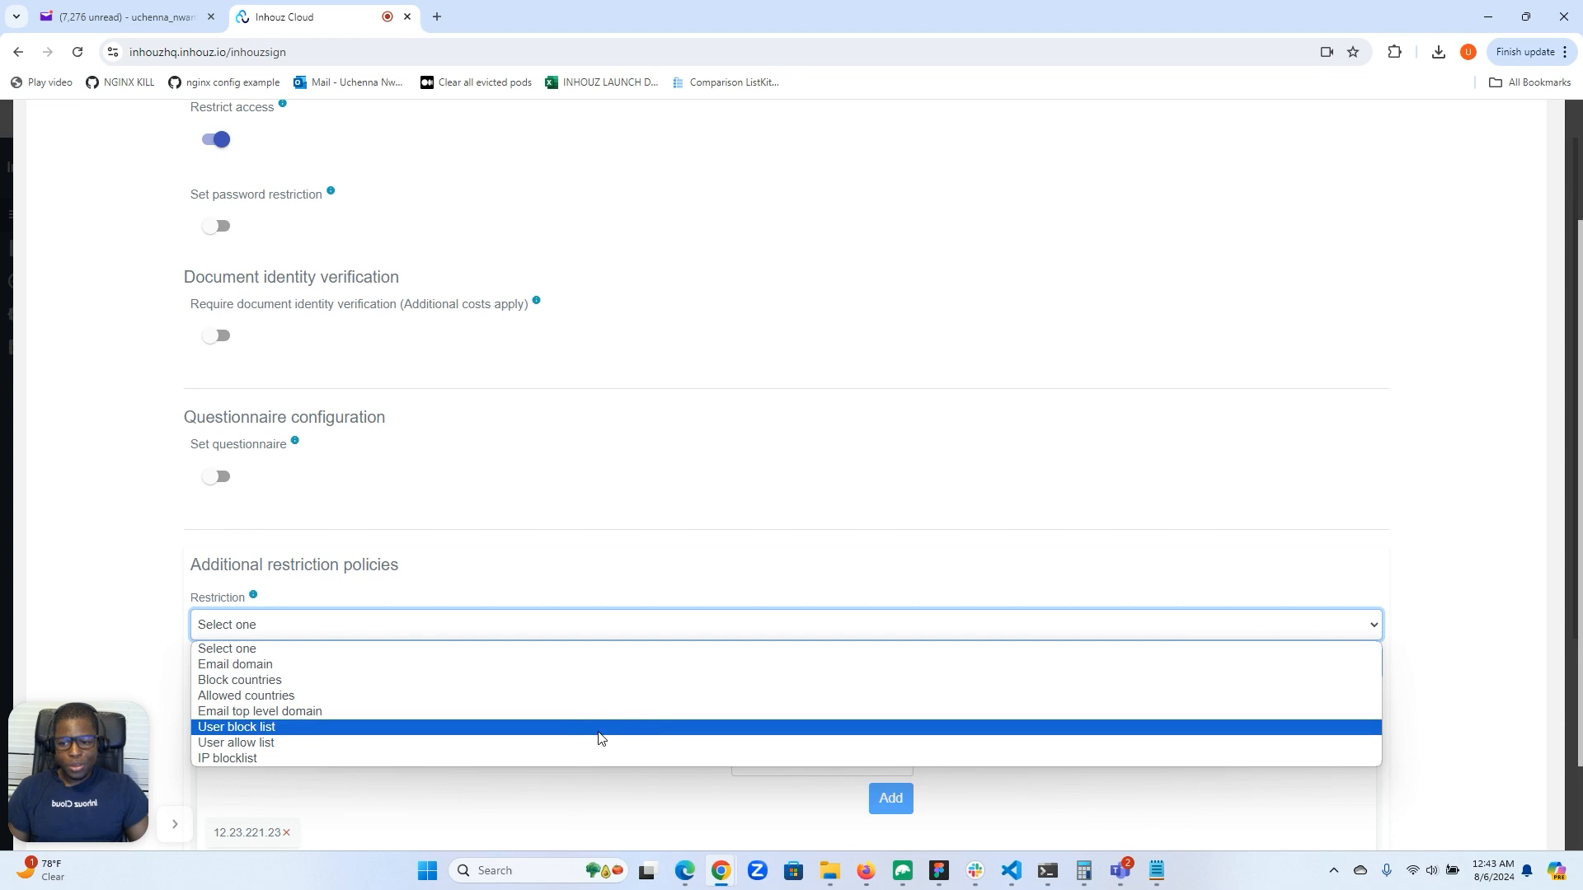
left_click(529, 760)
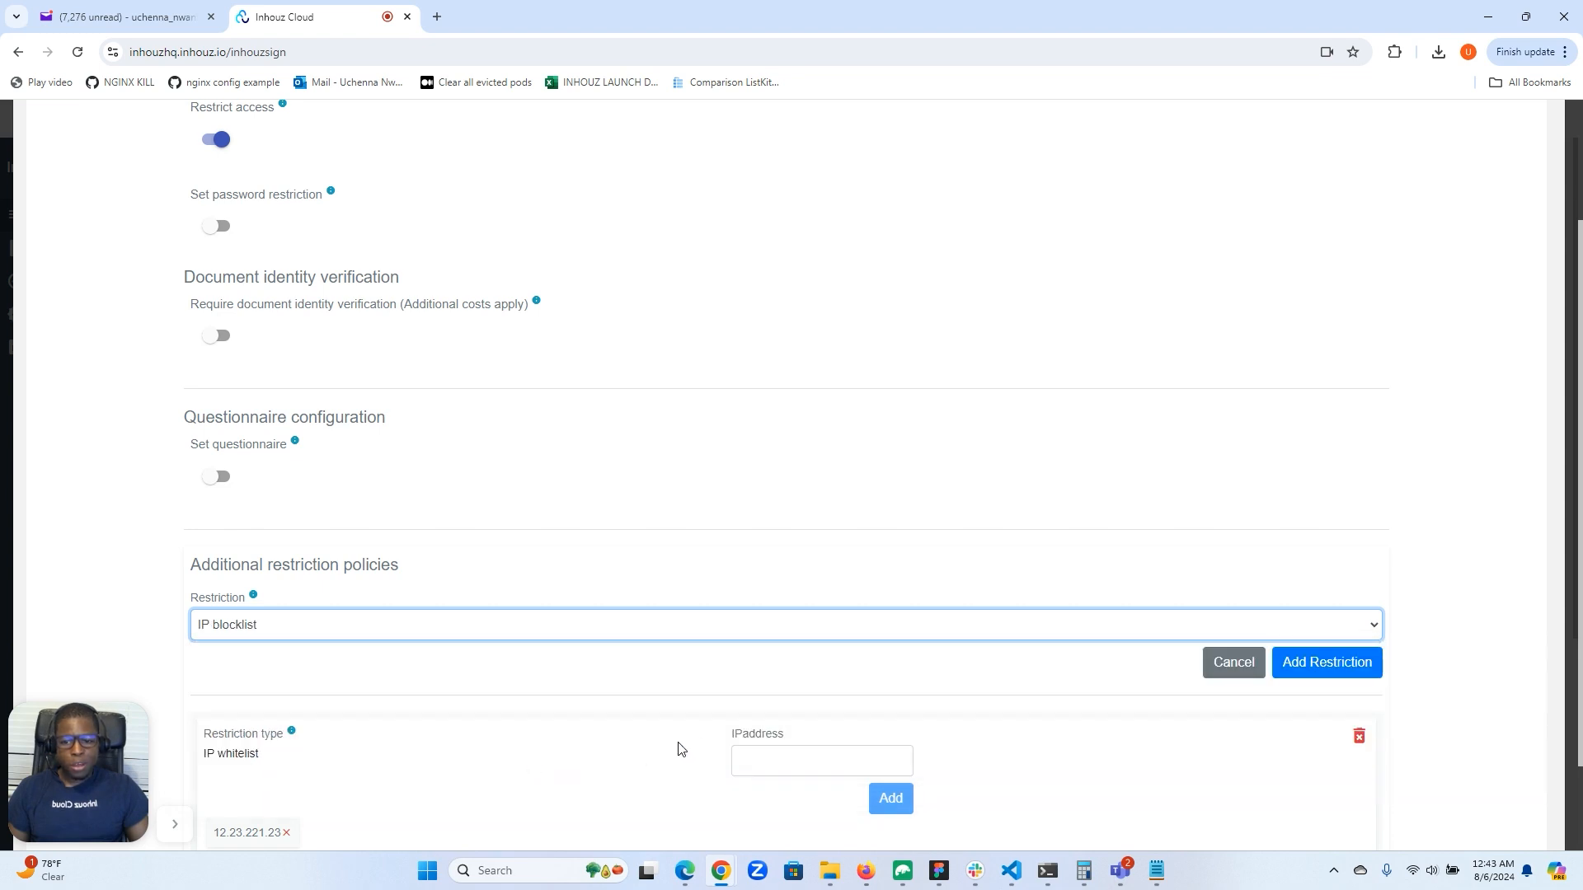
left_click(1313, 667)
Add the address 122.34.556.66 to the IP blocklist.
left_click(846, 644)
type("122")
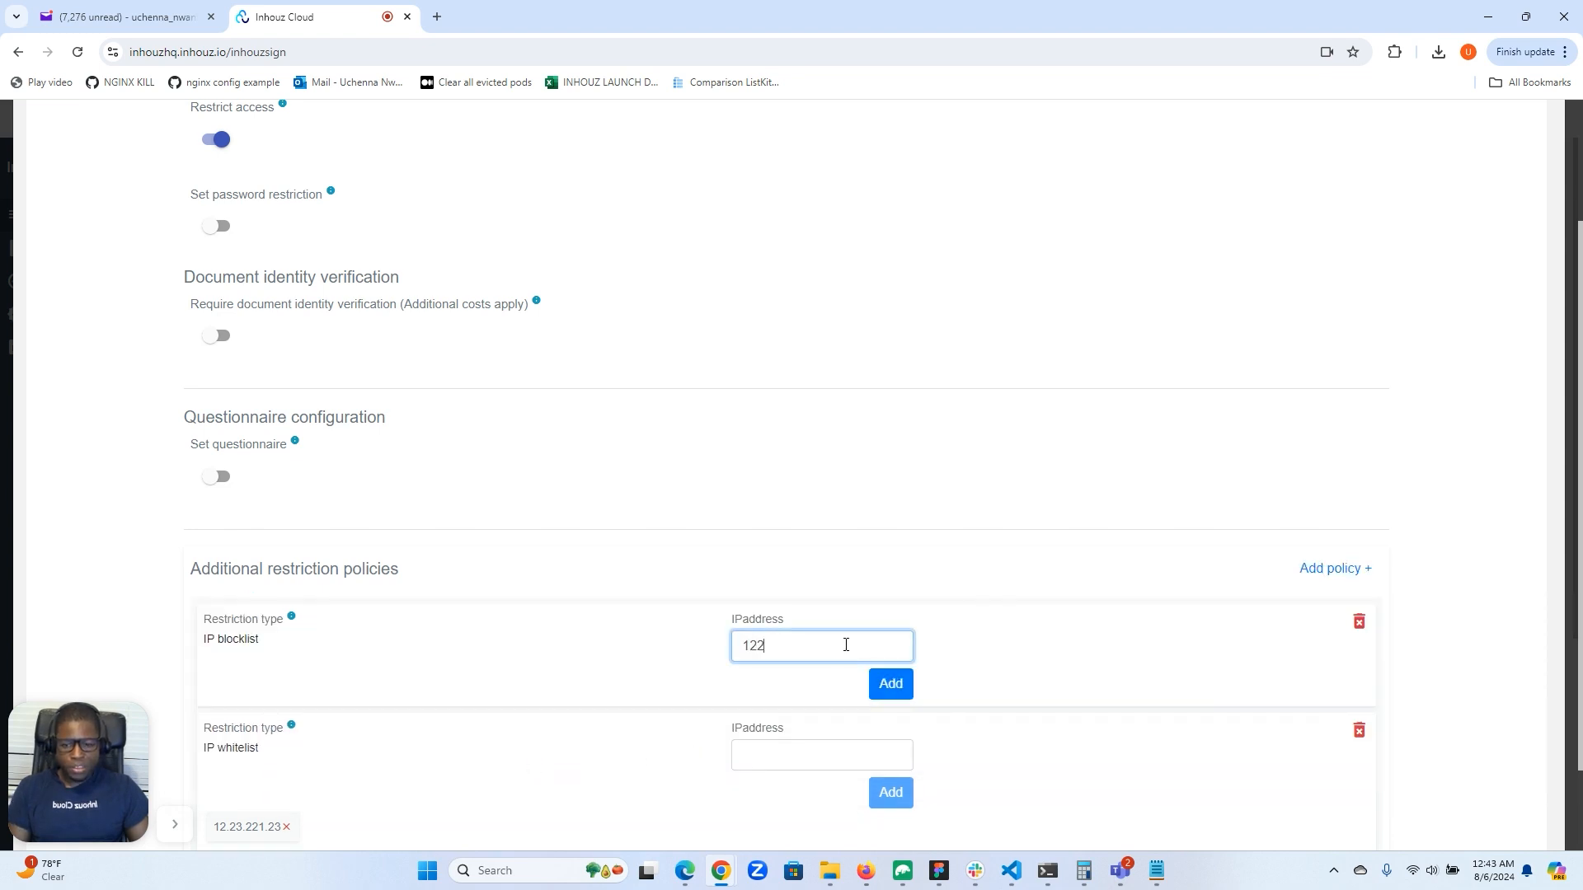
type("3")
key("BackSpace")
type(".34.556.66")
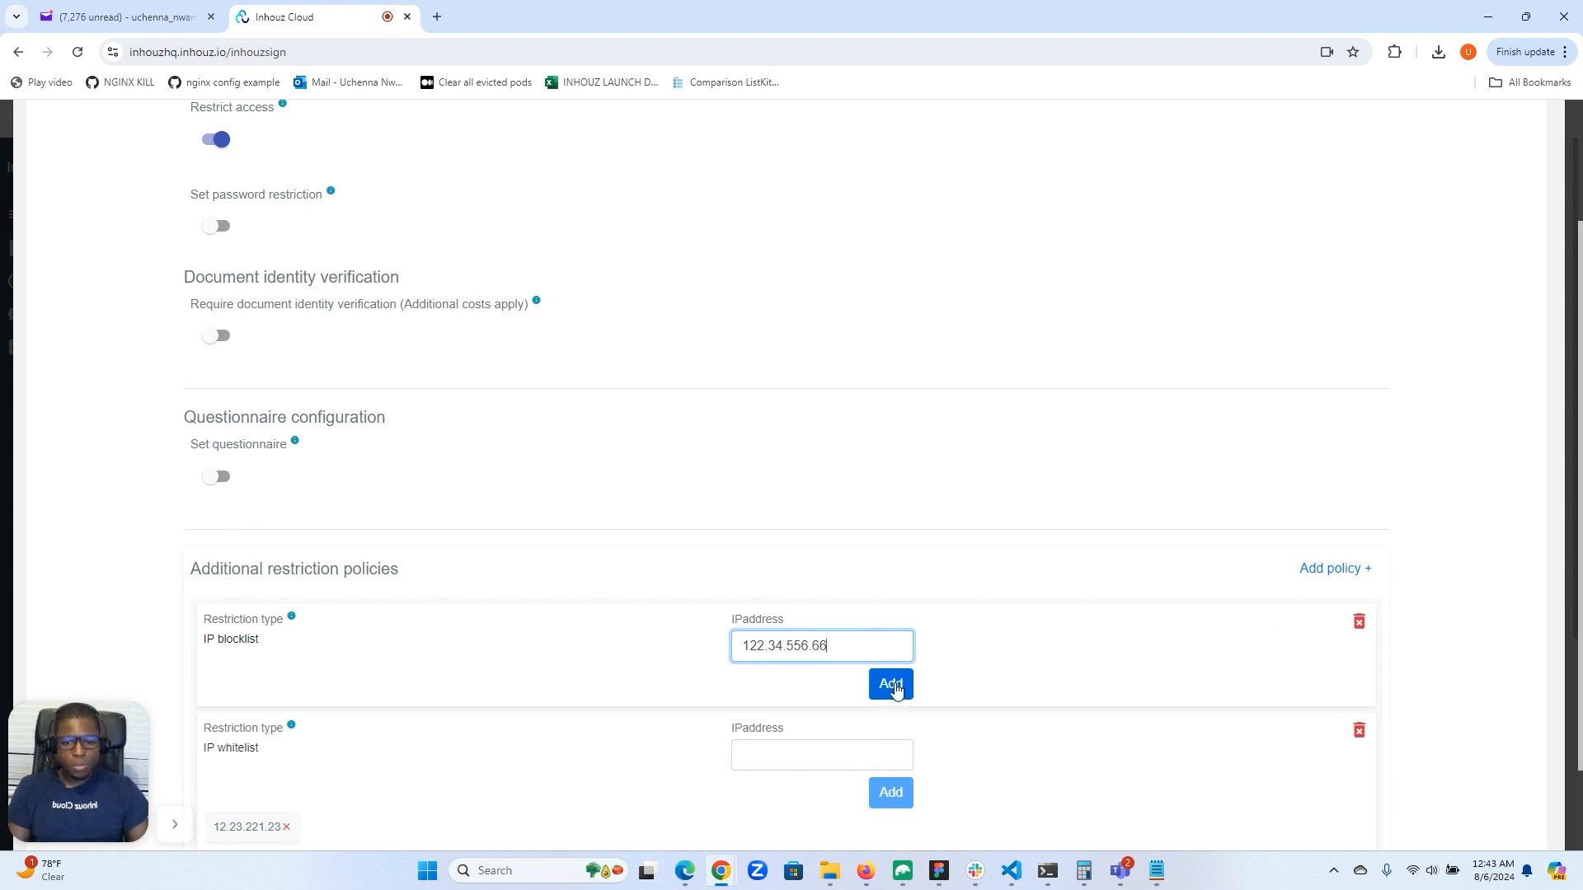
left_click(893, 692)
Add a second address, 23.12.456.32, to the IP blocklist.
left_click(772, 654)
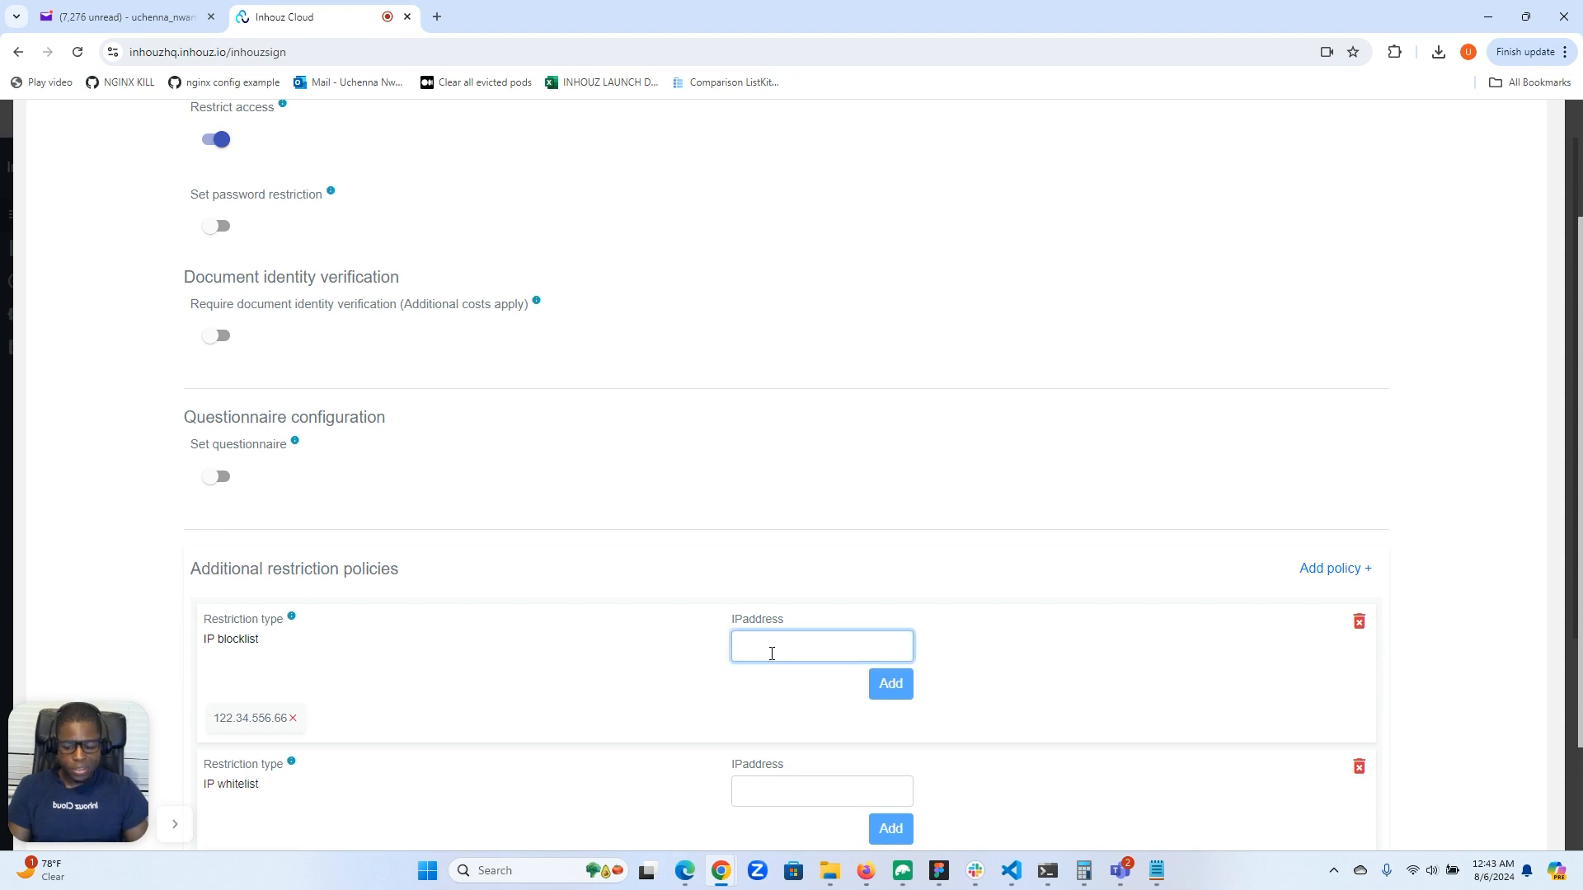
type("23.12")
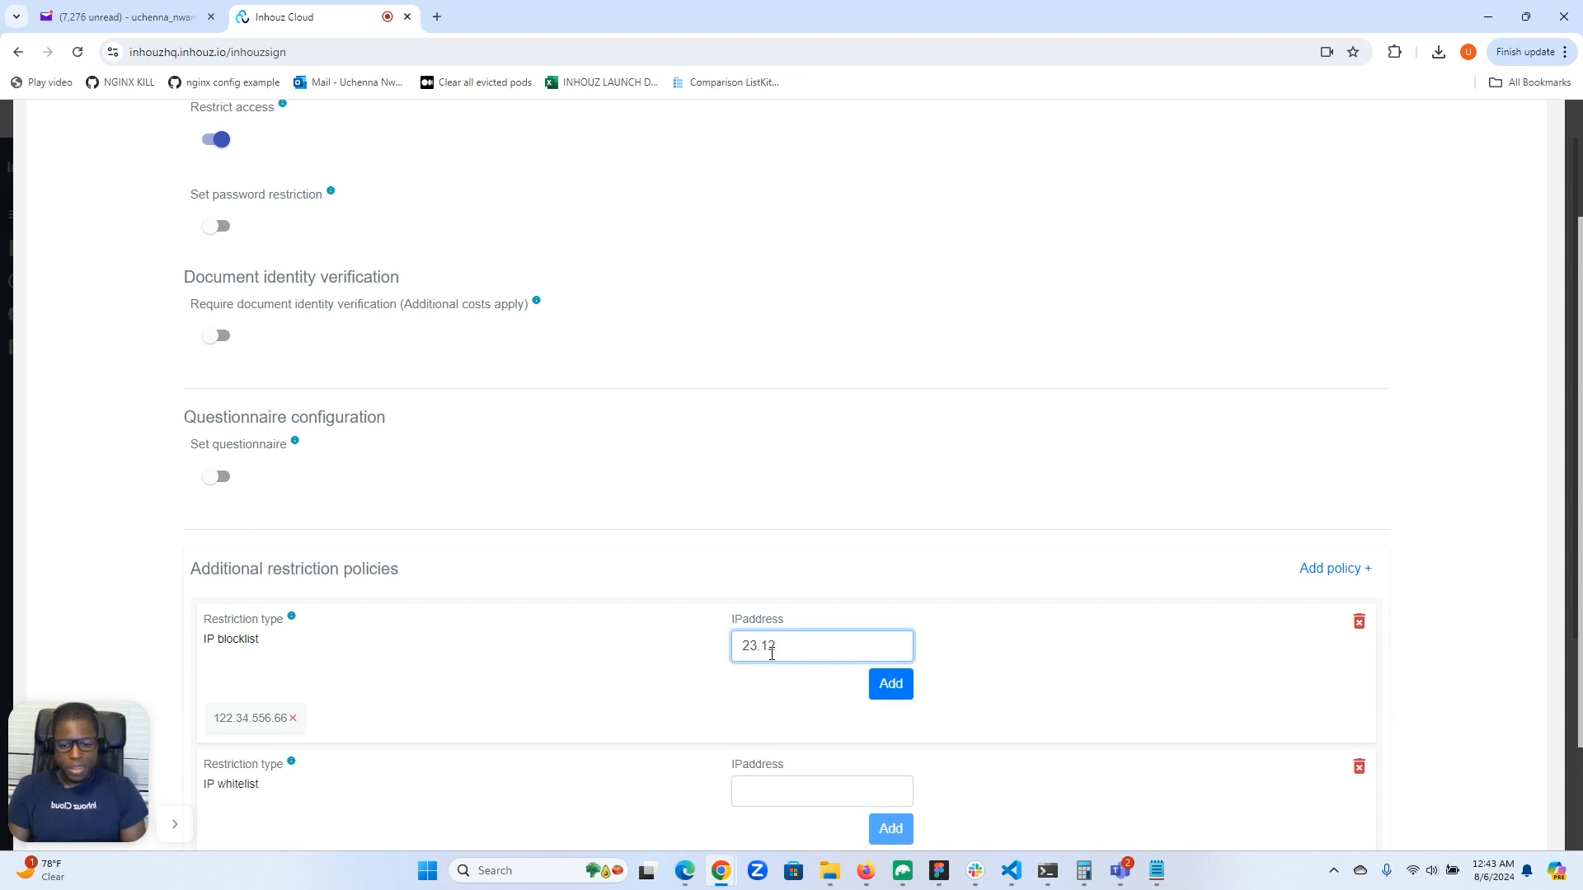
type(".456.32")
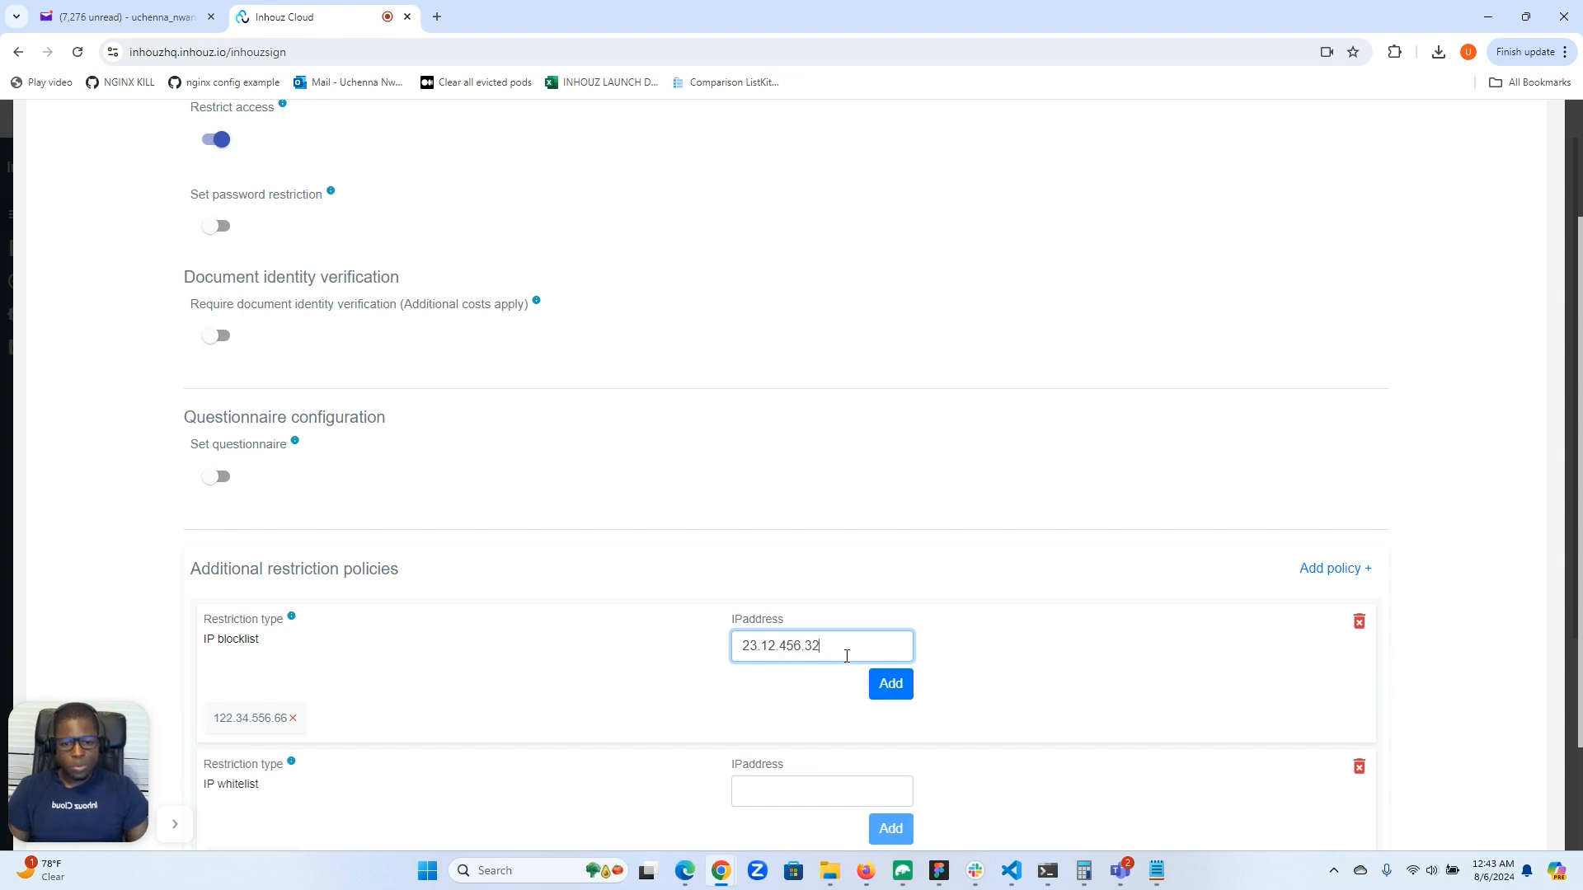
left_click(904, 686)
Delete the IP blocklist restriction policy.
scroll(910, 678, "down", 3)
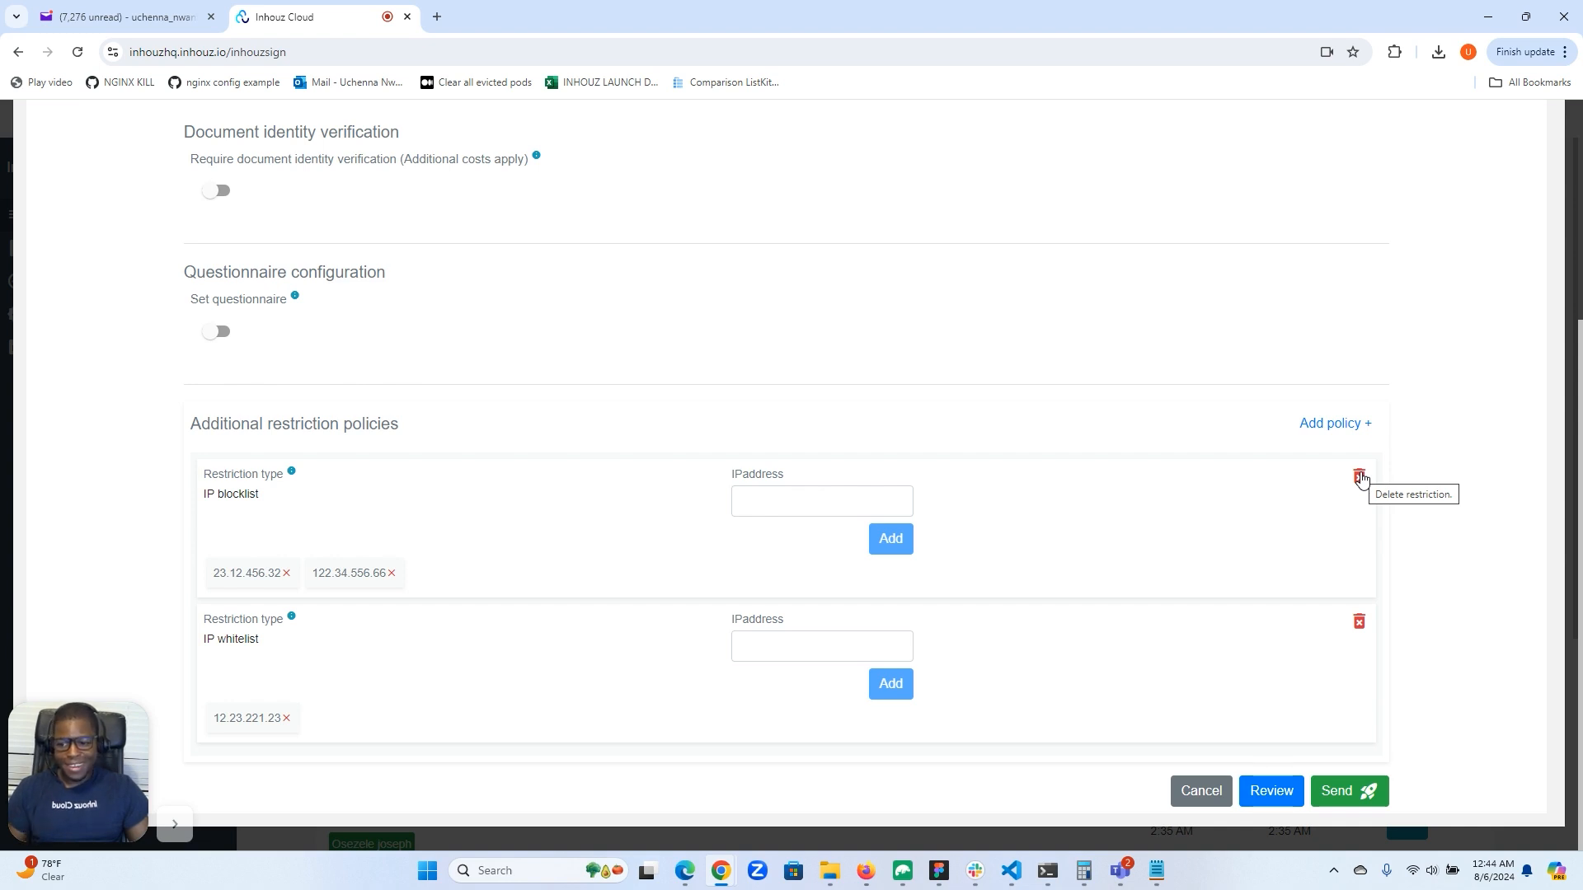
left_click(1359, 478)
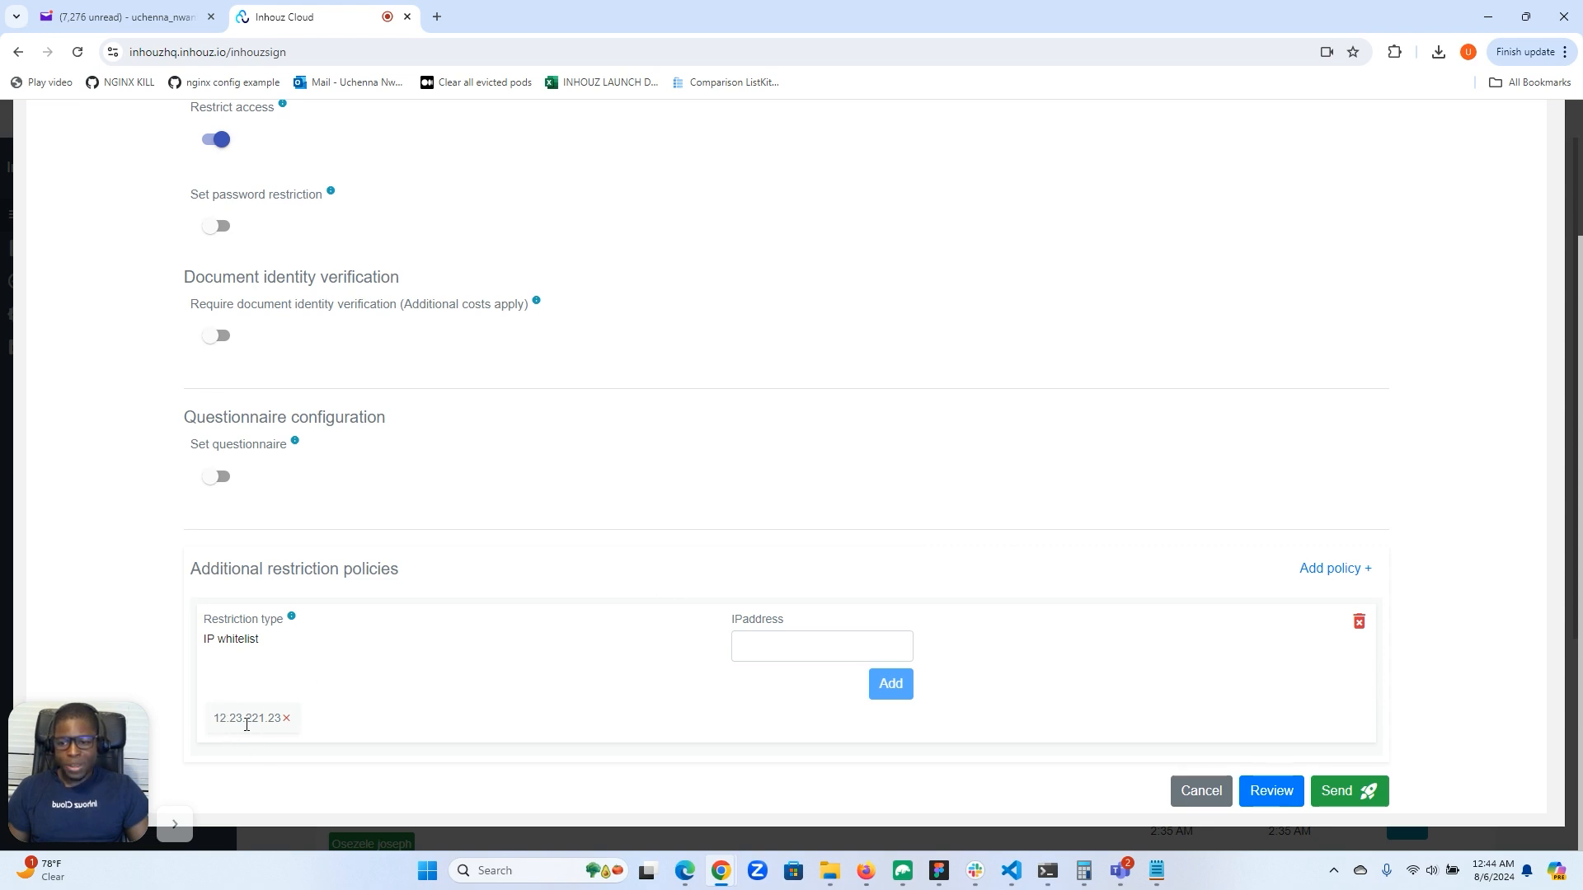
Send the document to the recipient with only the IP whitelist restriction in place.
left_click(781, 647)
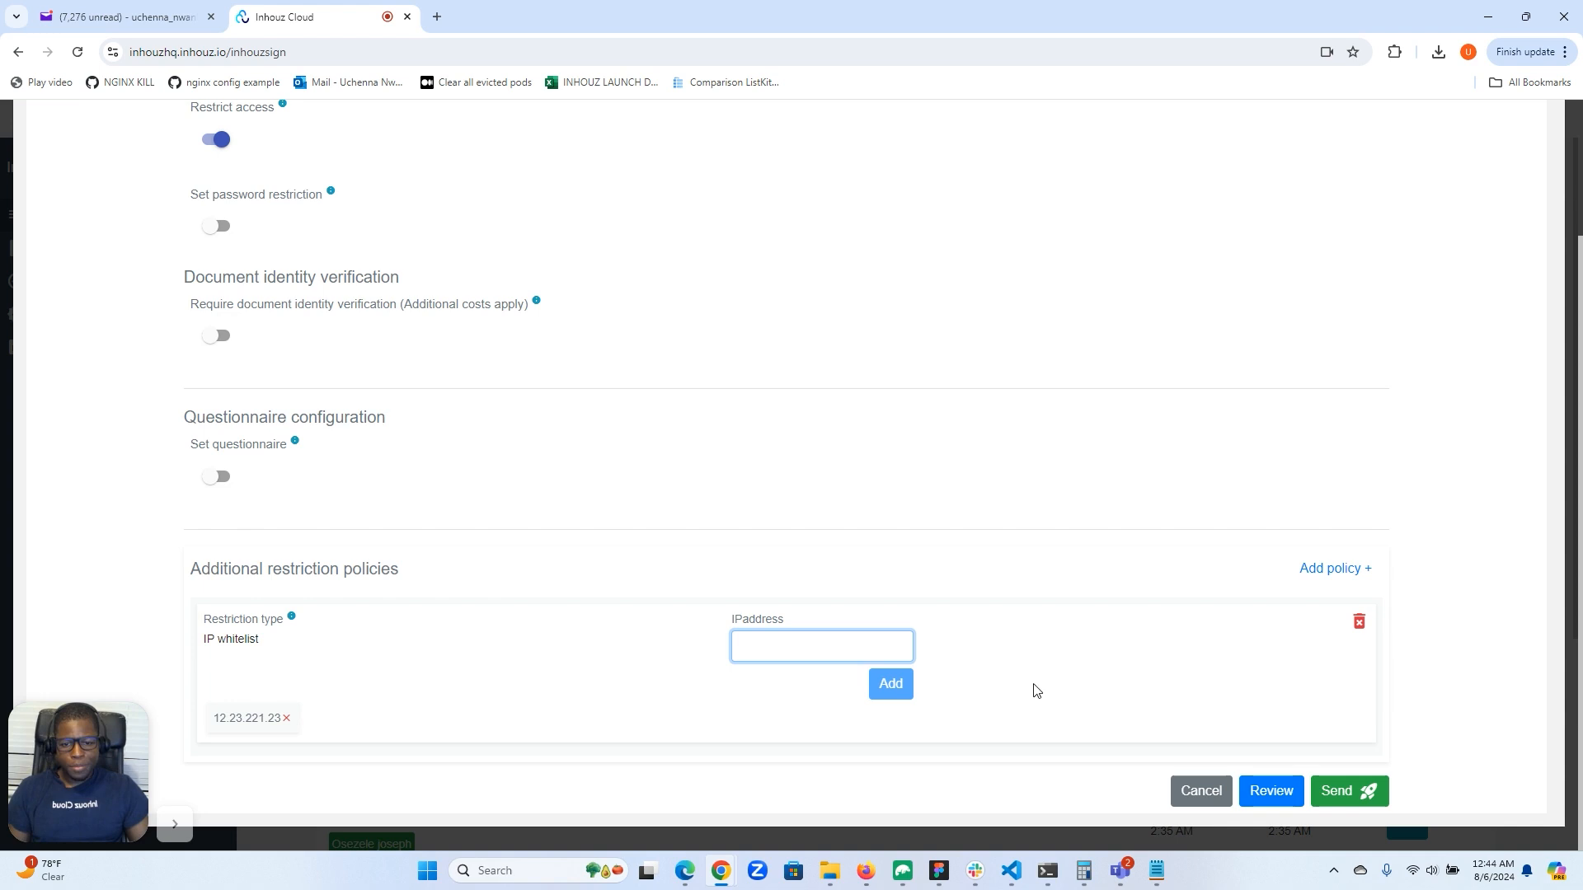
scroll(1196, 664, "up", 2)
scroll(1125, 767, "down", 2)
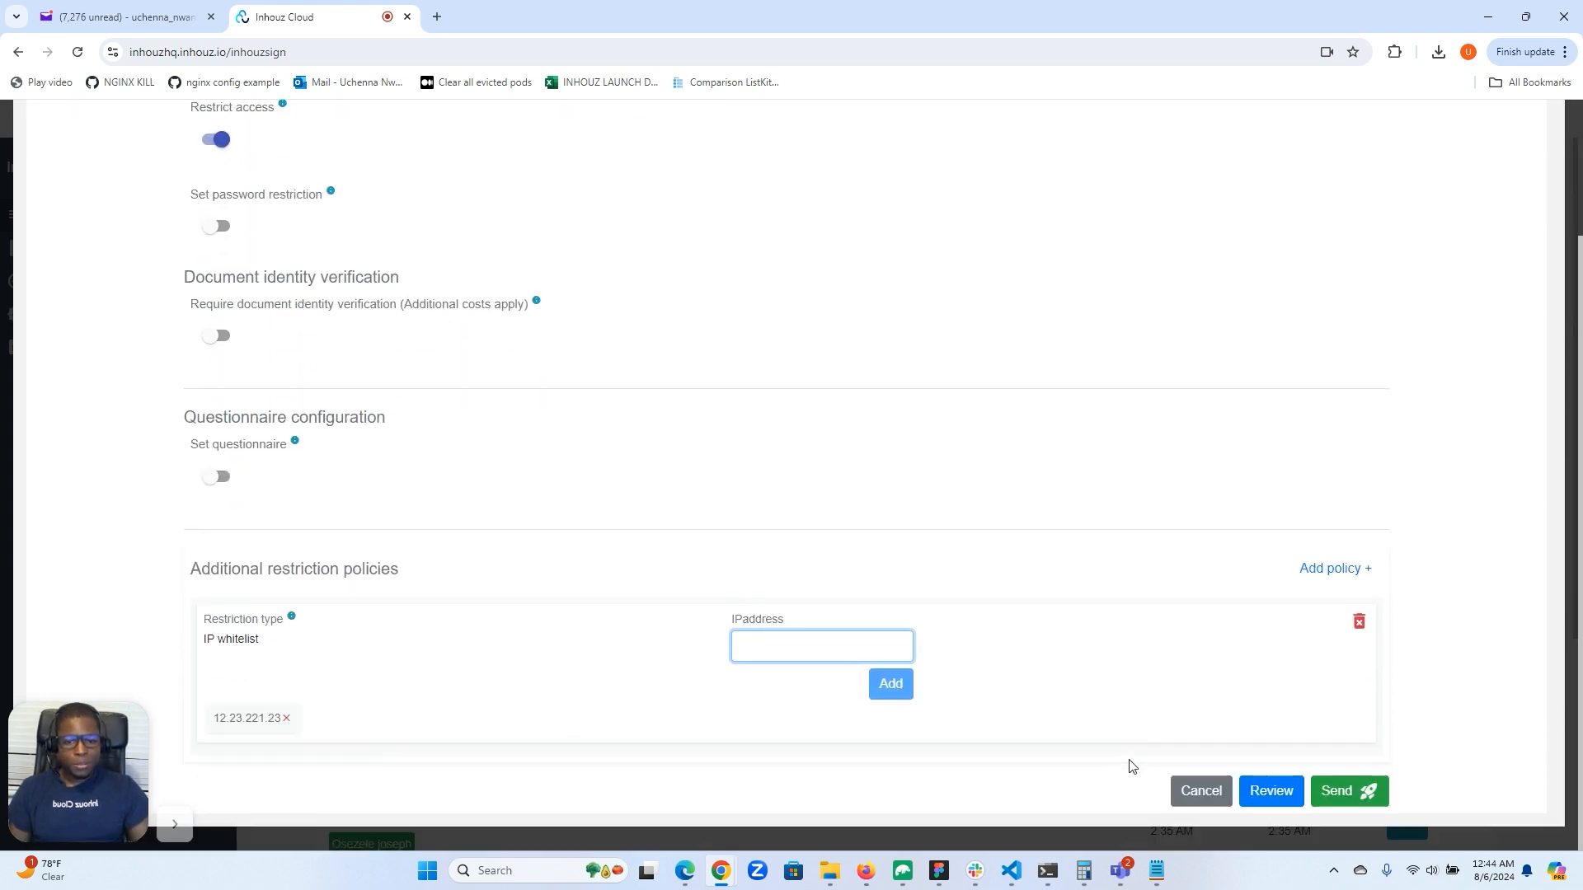
left_click(1344, 795)
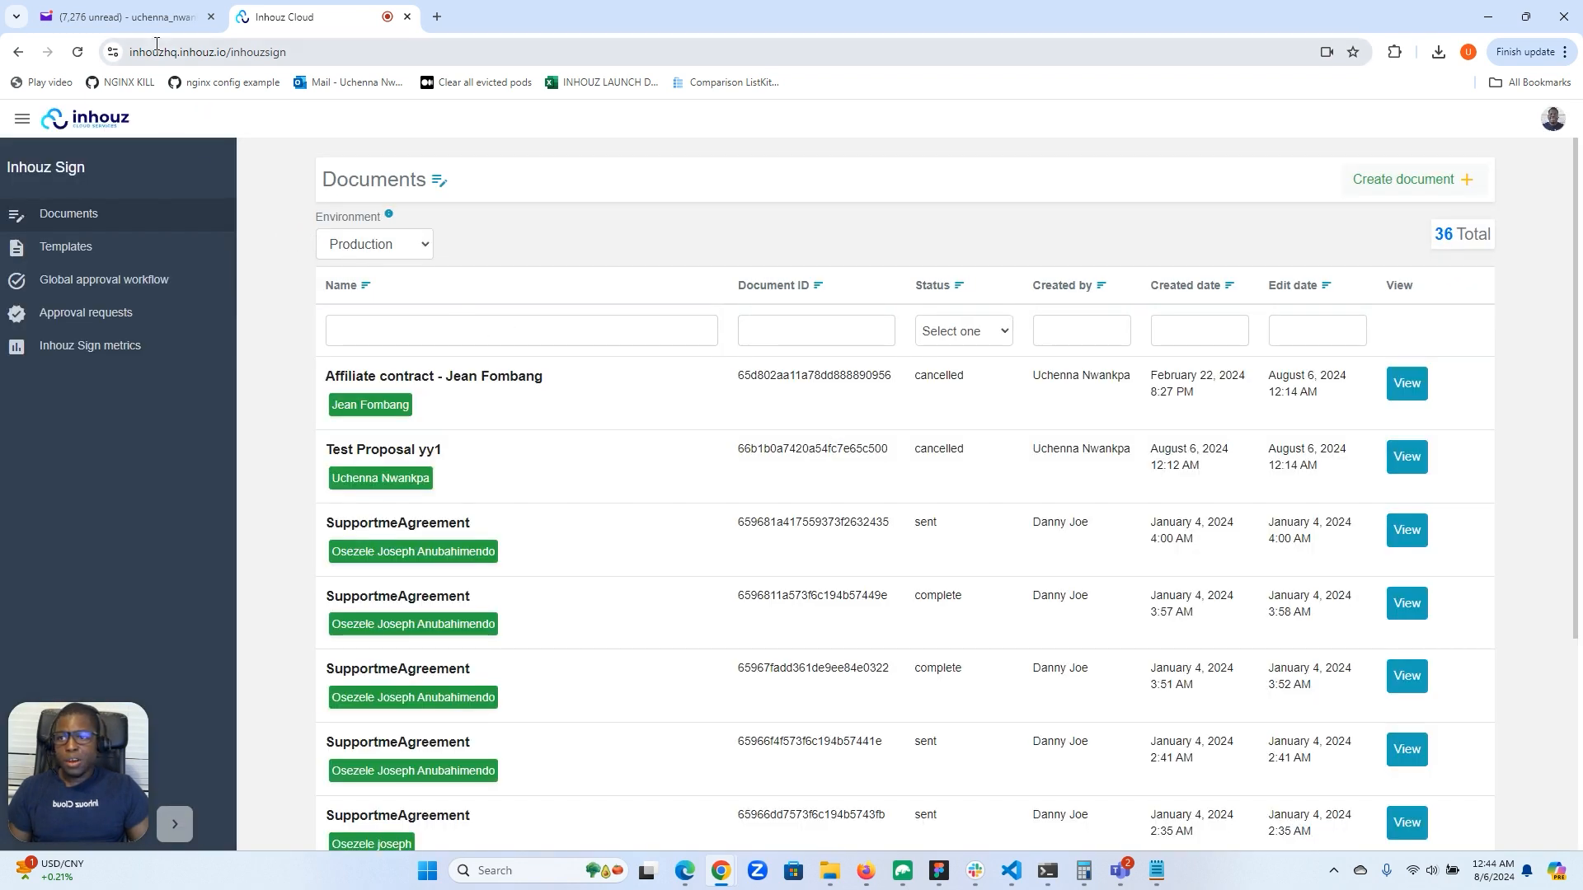
Switch to Yahoo Mail, open the document from the "Test proposal yy44" review email, and reload the signing page.
left_click(123, 17)
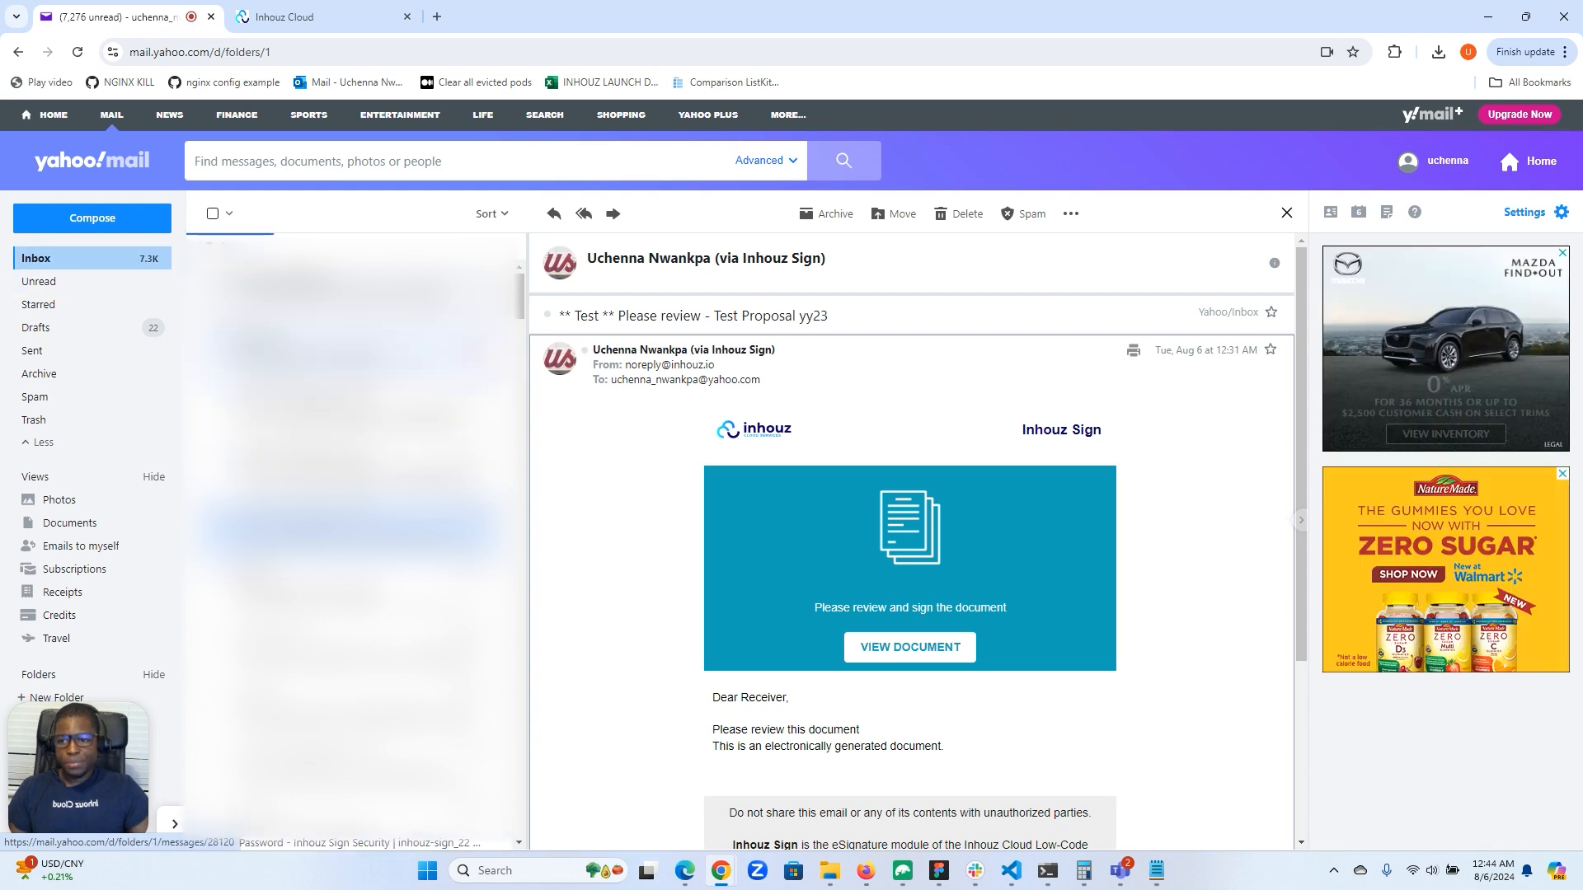
left_click(380, 350)
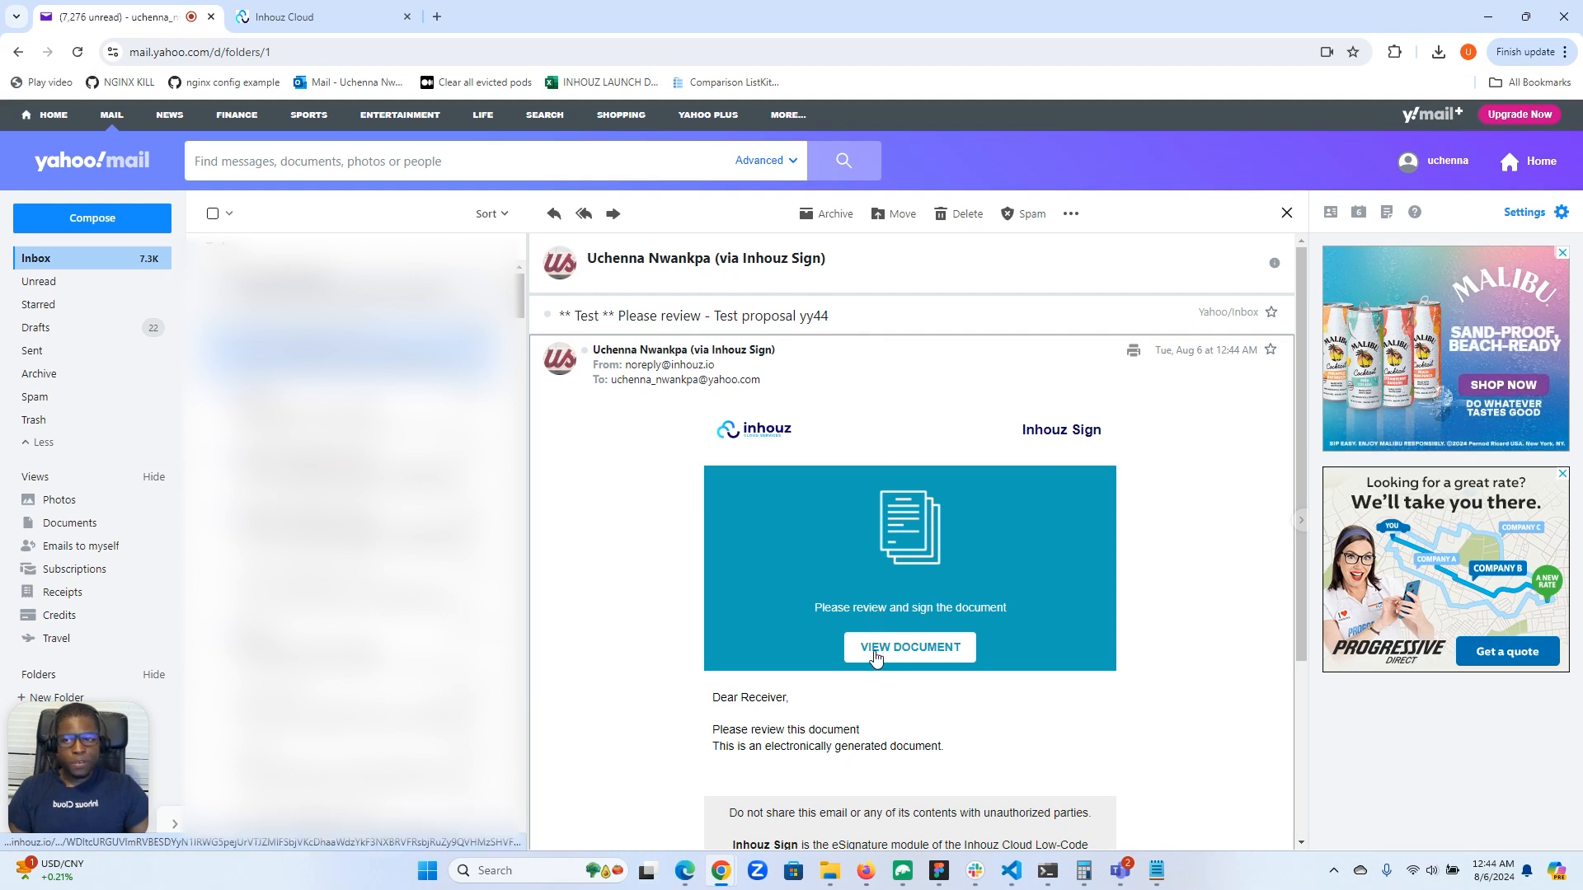
left_click(876, 653)
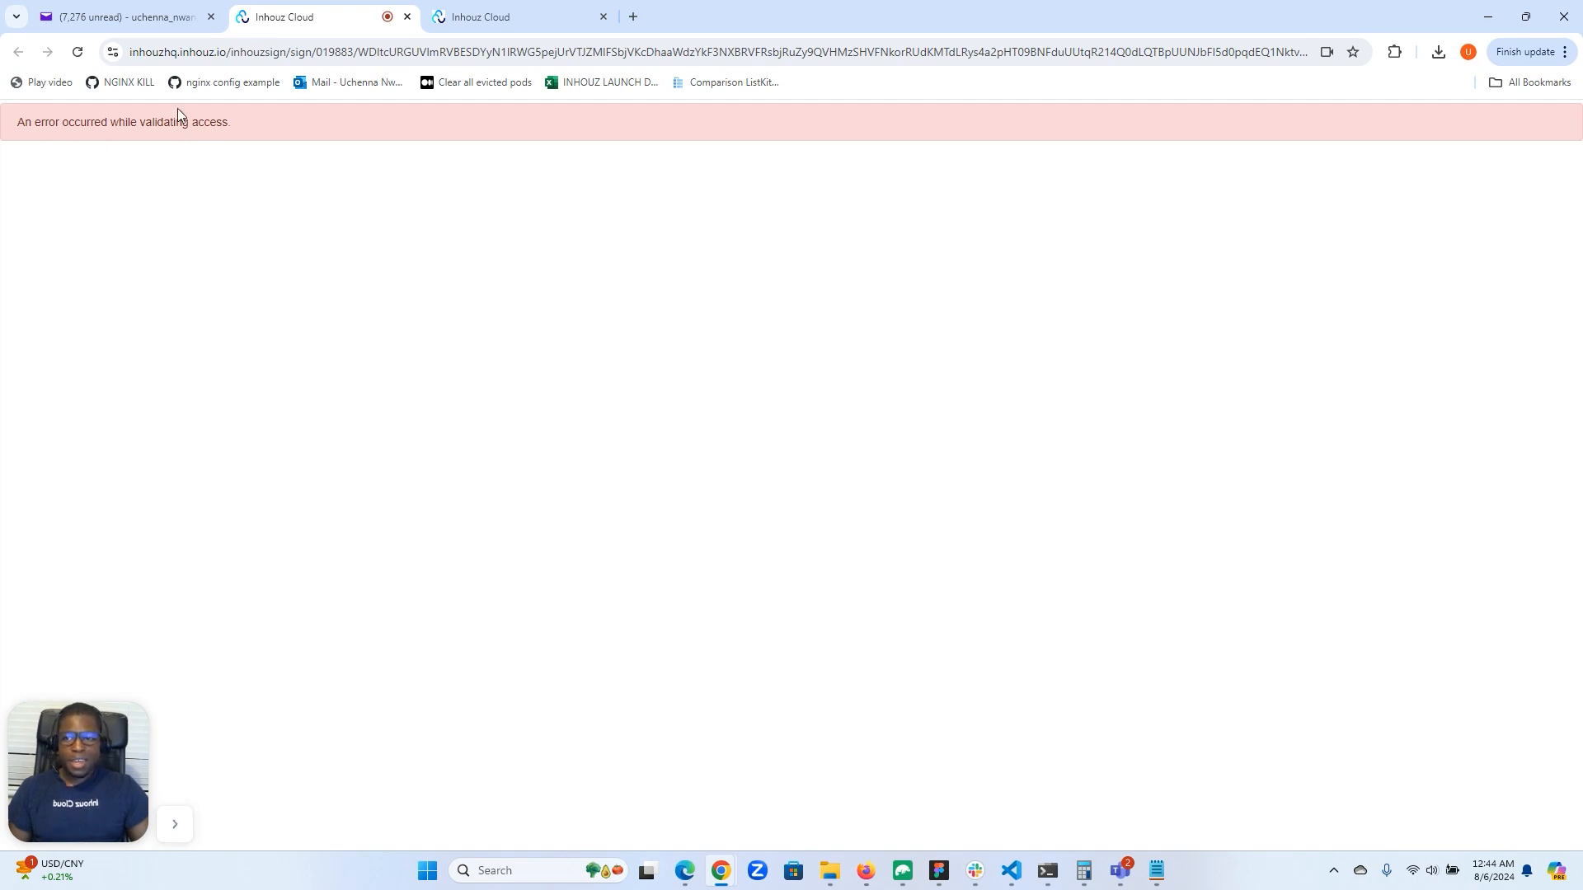
left_click(78, 53)
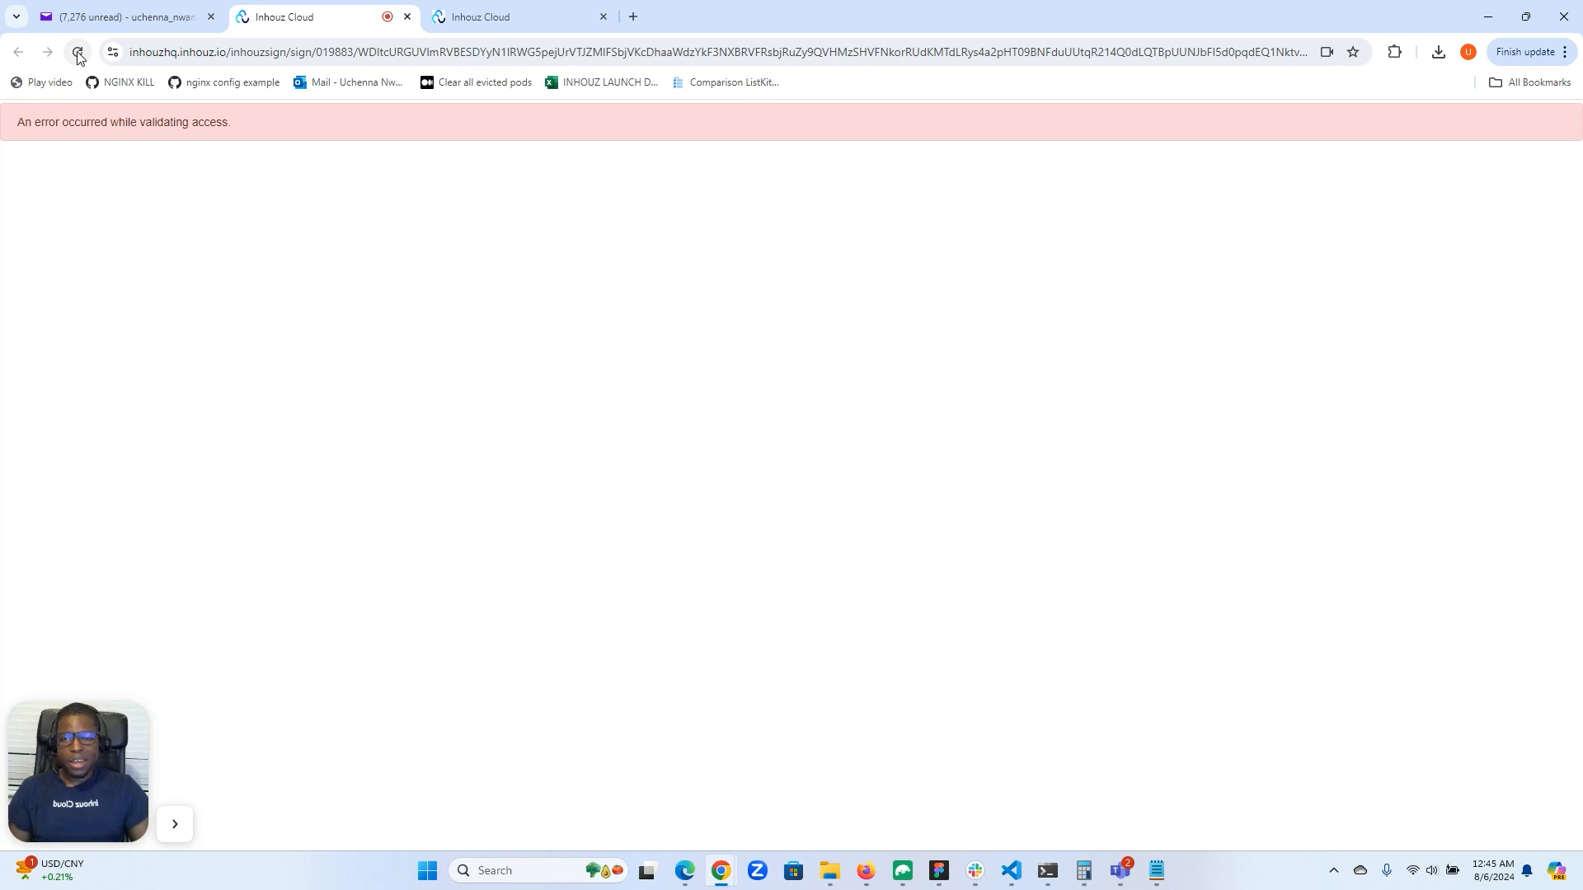